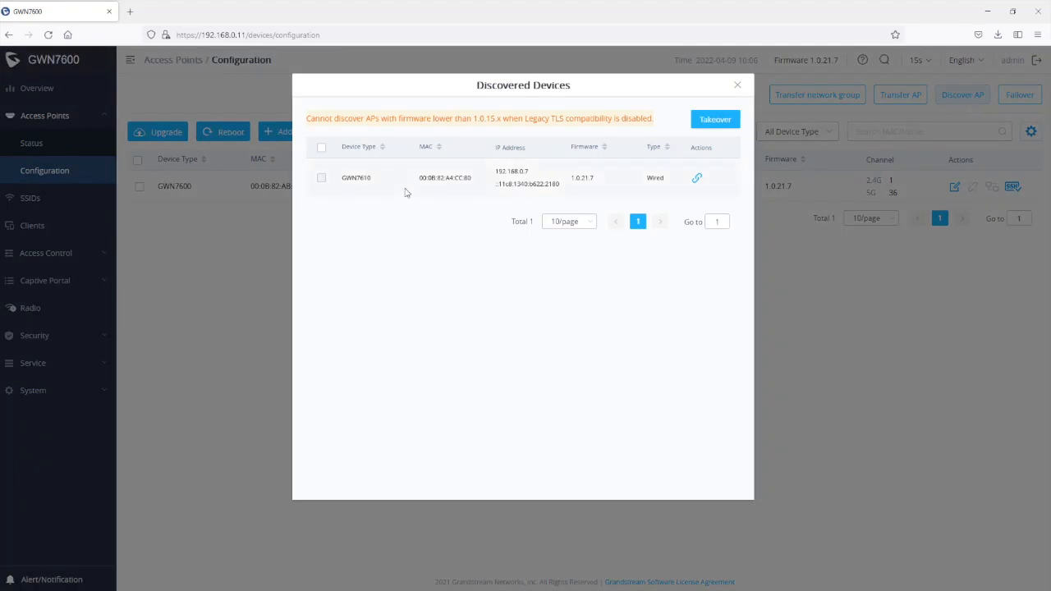
- Pair the discovered GWN7610 access point with the GWN7600 controller and close the list of discovered devices
click(697, 182)
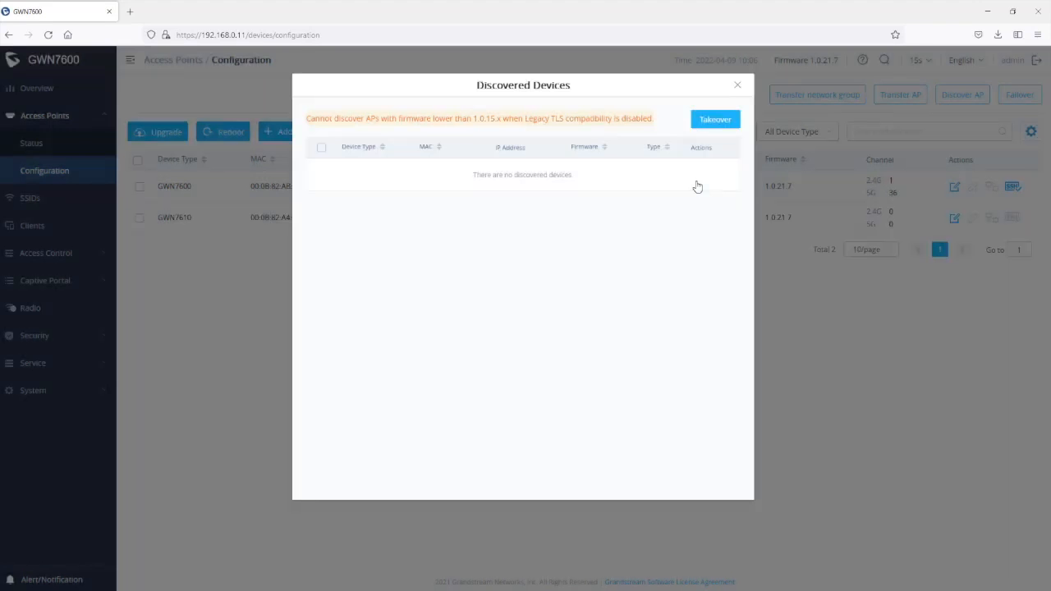
click(736, 85)
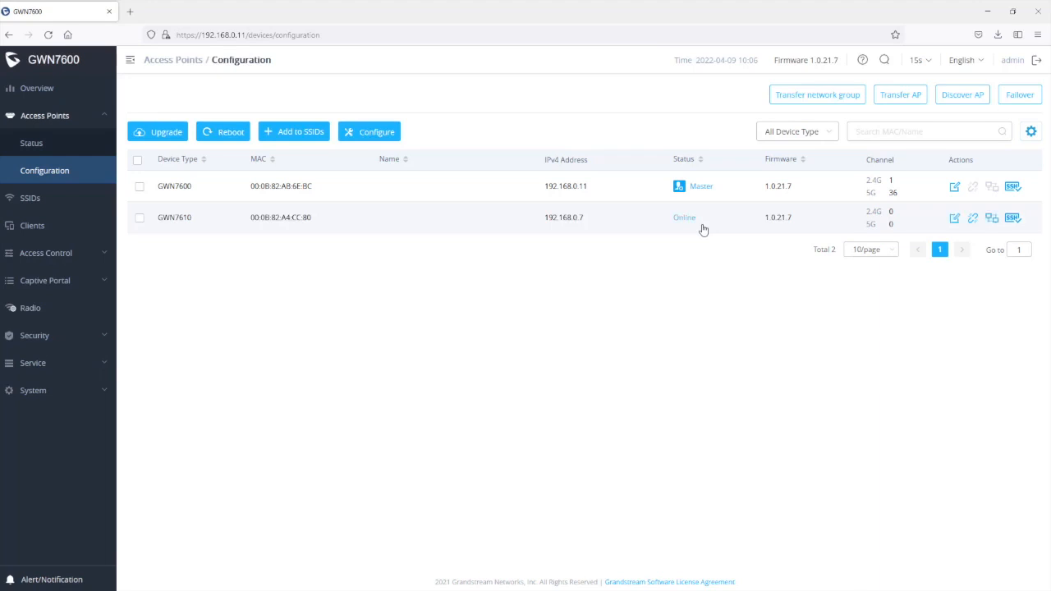
- Start a new SSID named "bridge" and enable it
click(28, 199)
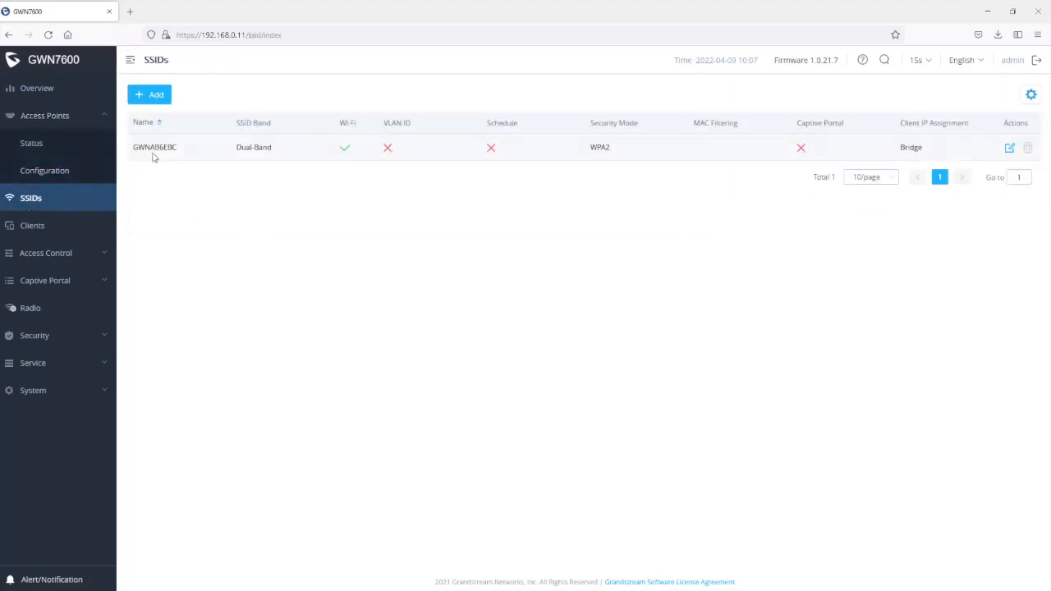
click(153, 95)
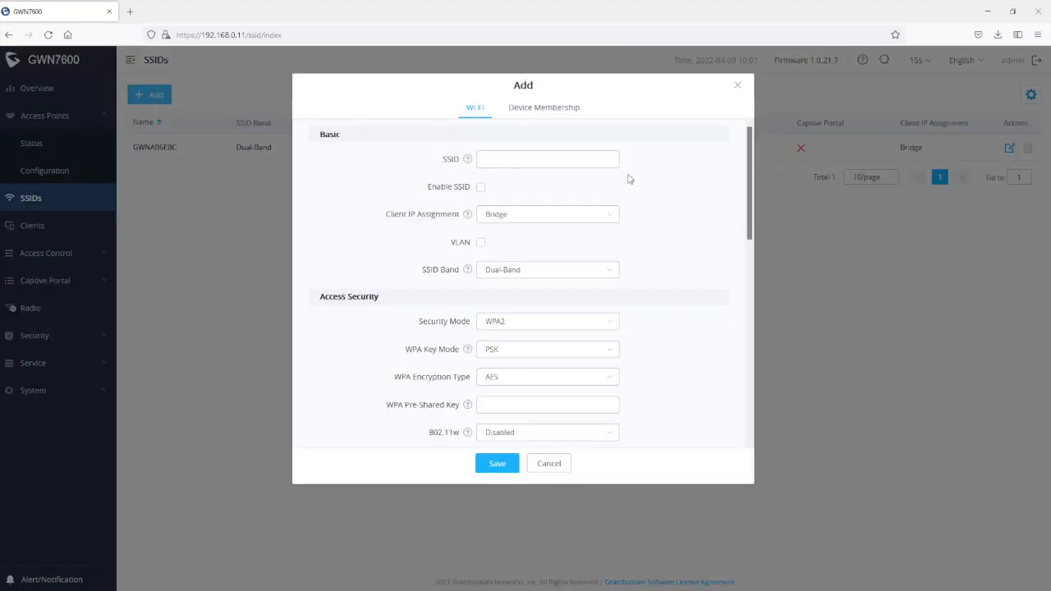
click(530, 160)
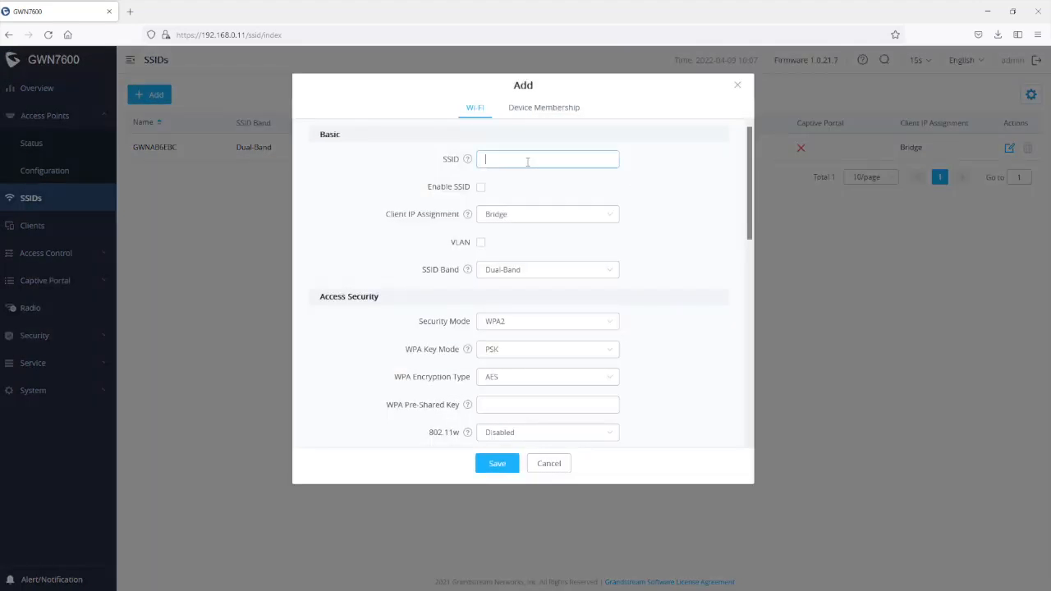
text(bridge)
click(481, 188)
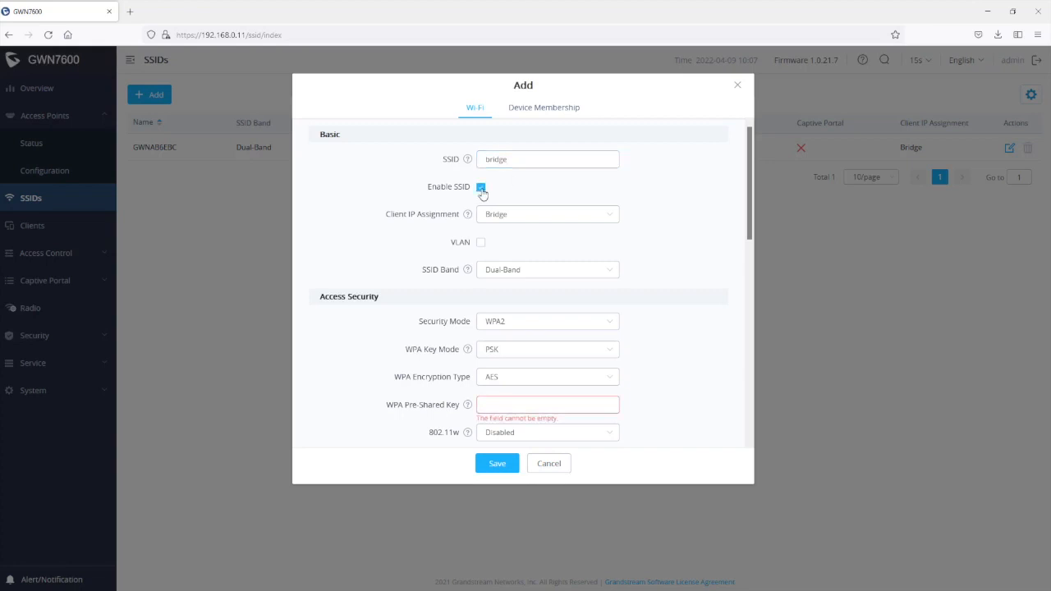
- Set the new SSID's security mode to Open and enable Client Bridge Support
scroll(666, 243, down, 1)
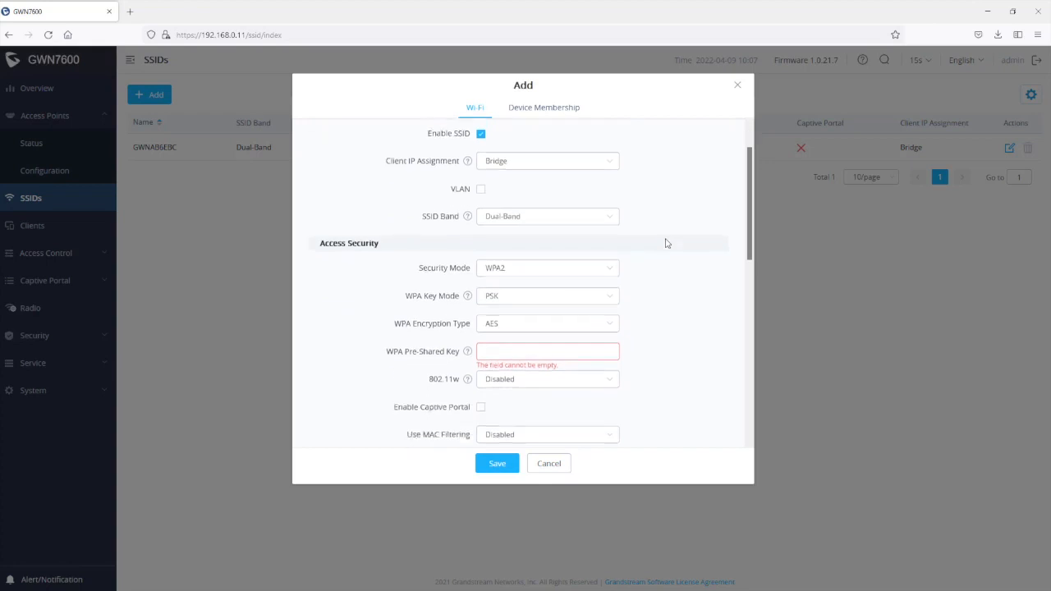
scroll(666, 243, down, 1)
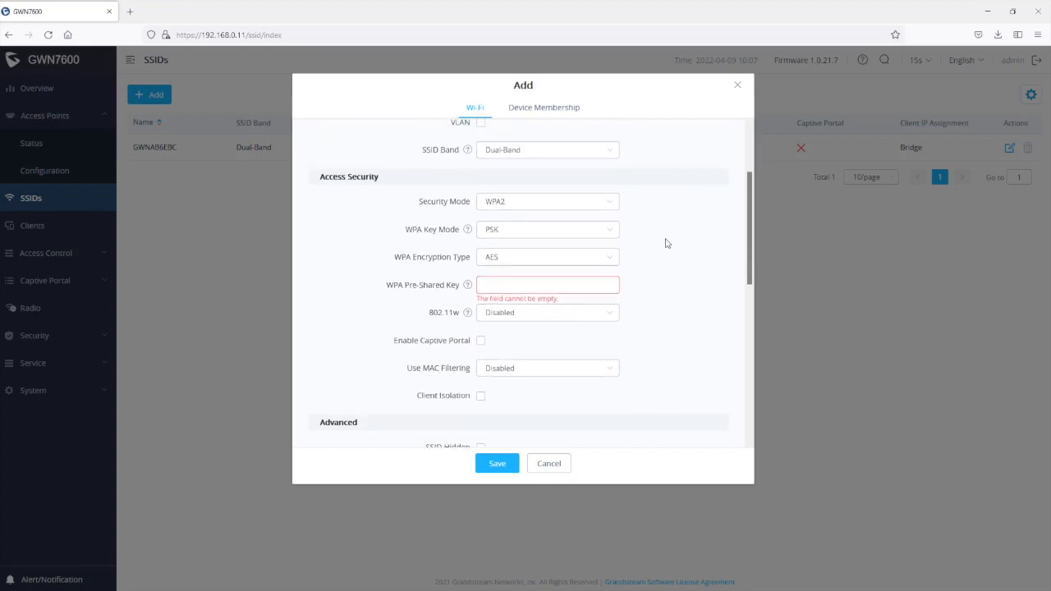
click(500, 204)
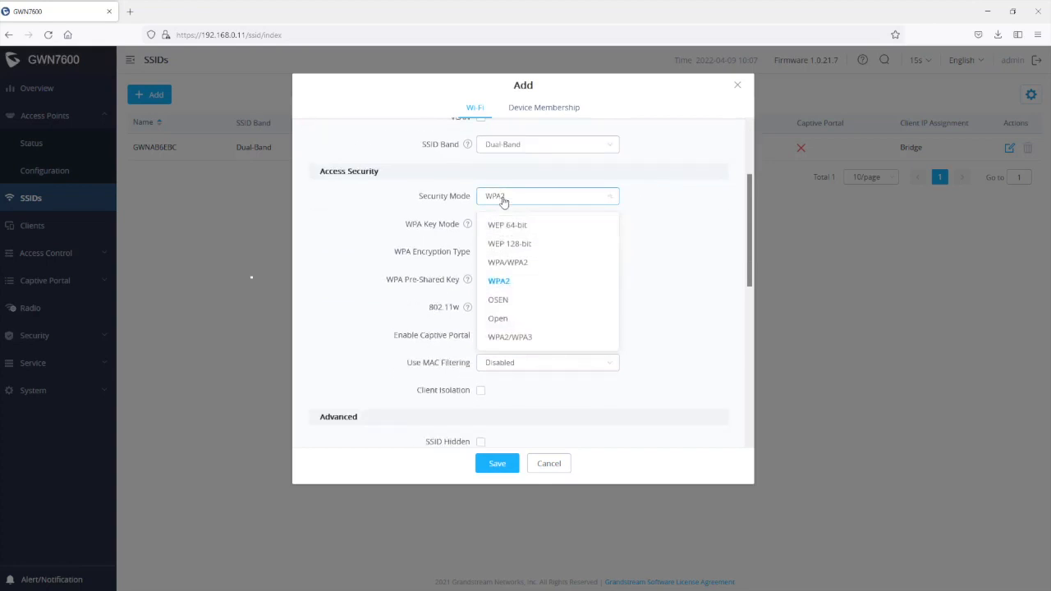
click(508, 321)
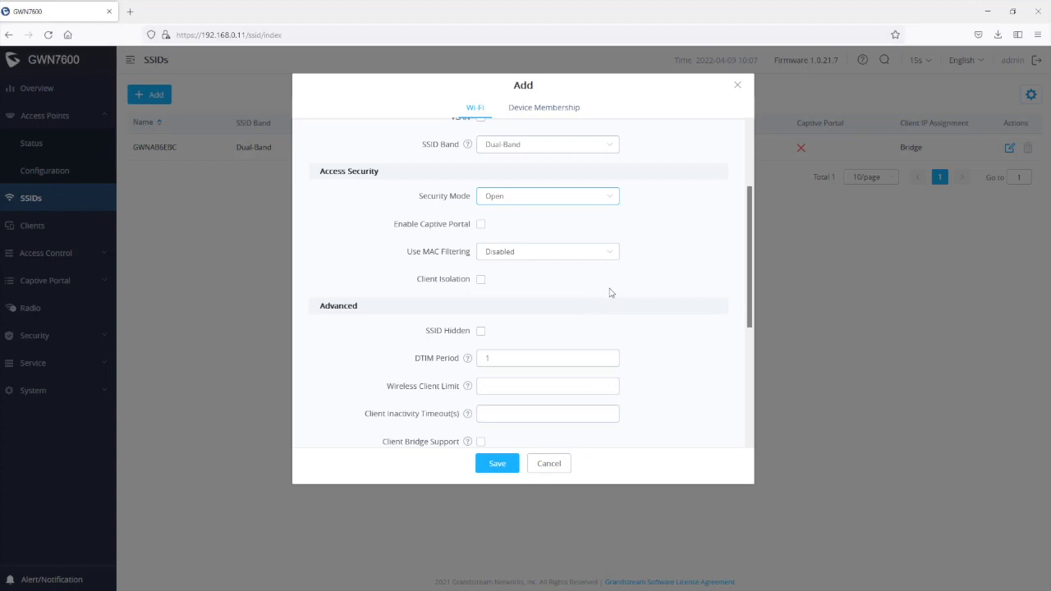
scroll(610, 293, down, 1)
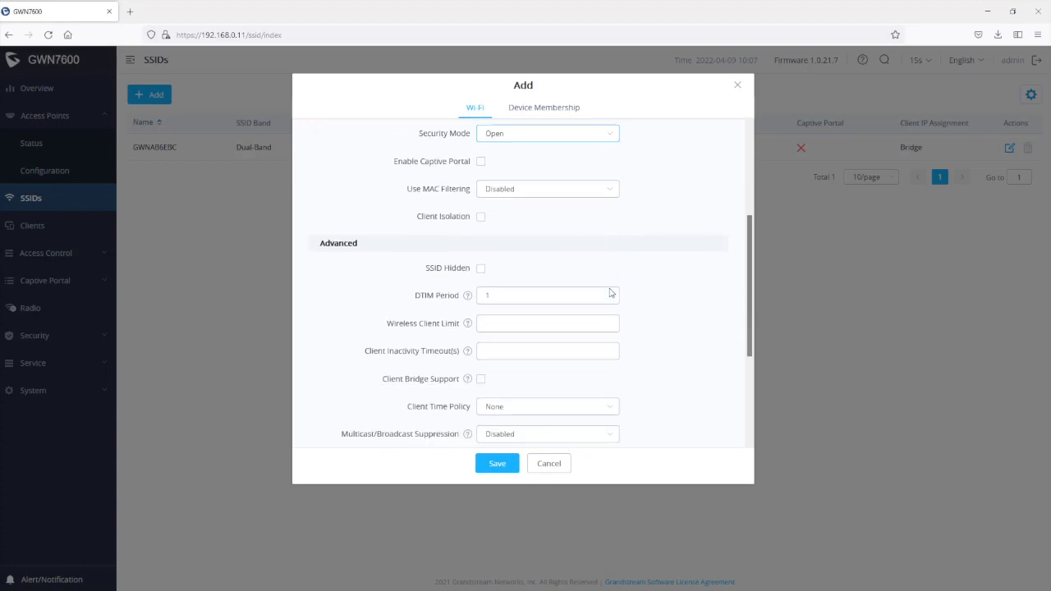
scroll(610, 292, down, 2)
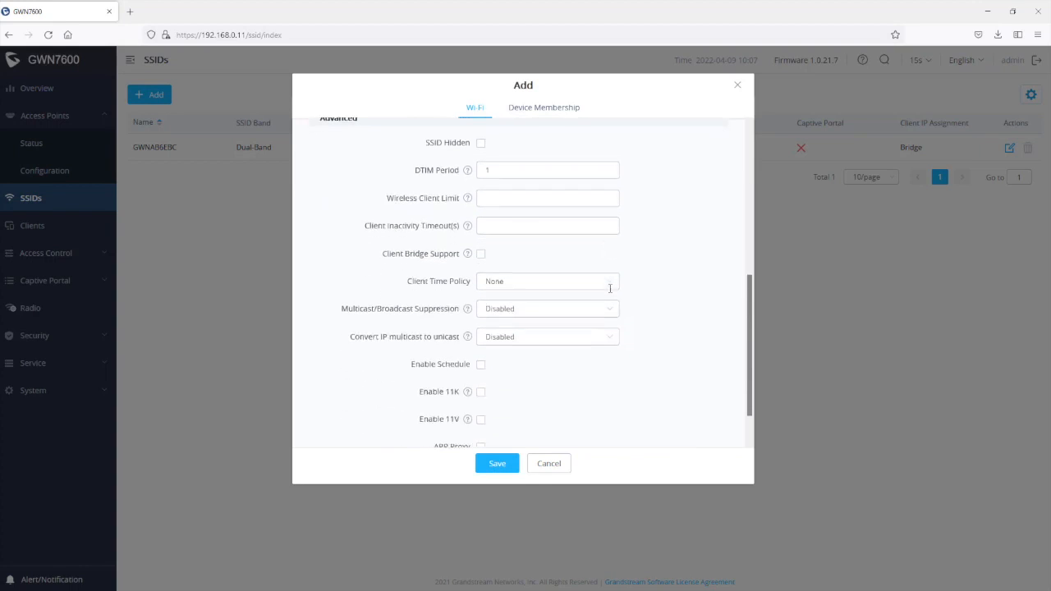
click(481, 254)
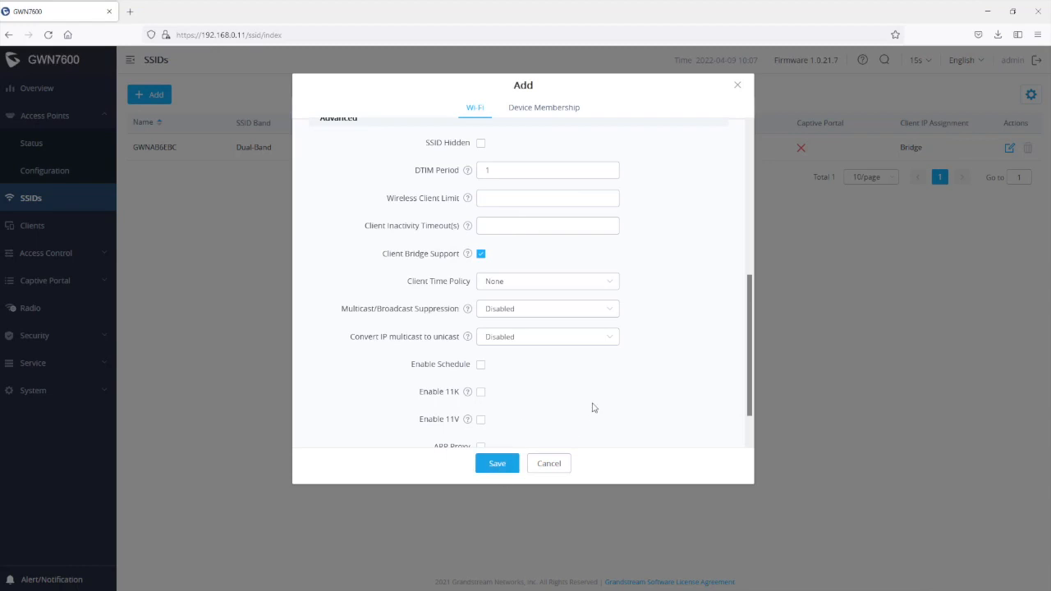
- Assign the GWN7600 and GWN7610 as member devices of the bridge SSID, save it and apply the changes
click(555, 110)
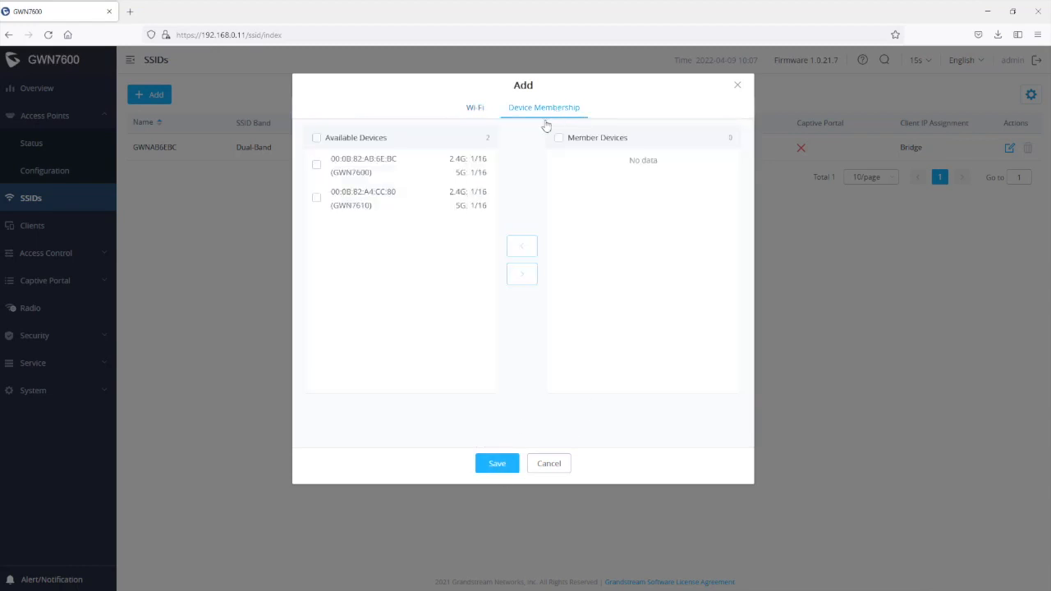
click(316, 165)
click(316, 197)
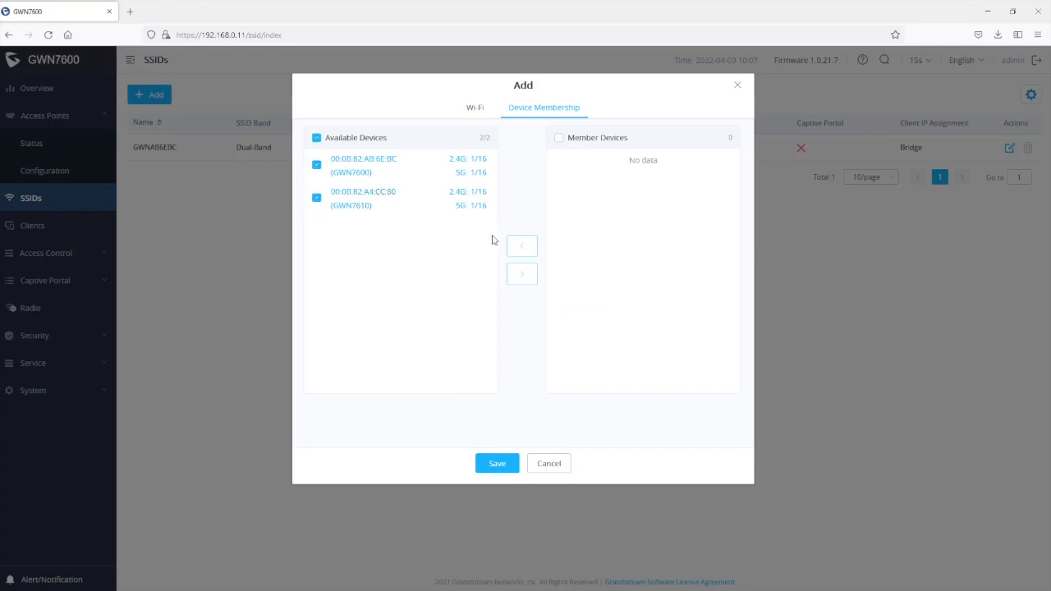
click(529, 276)
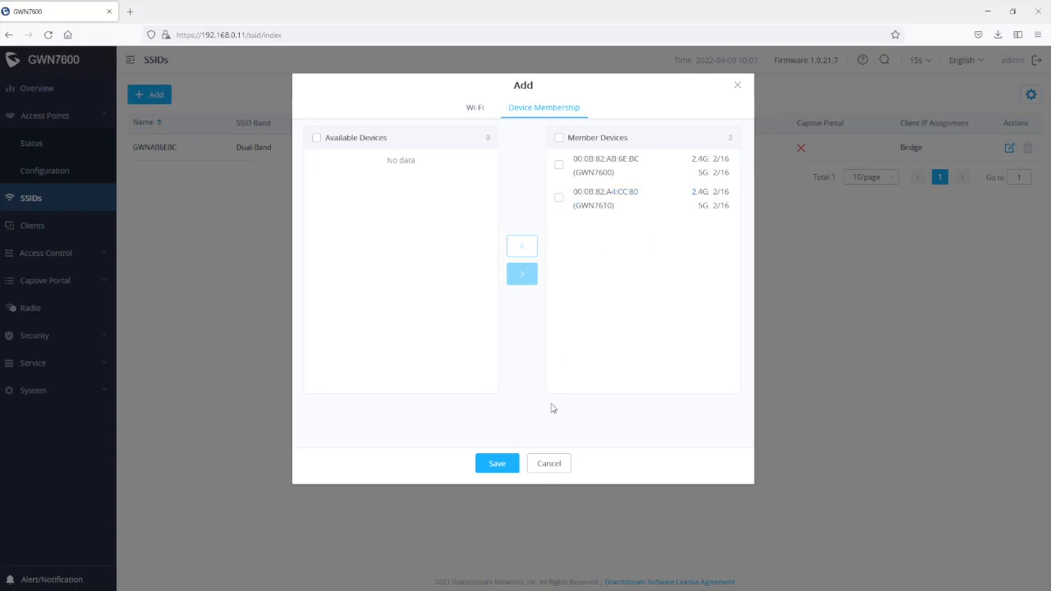
click(497, 464)
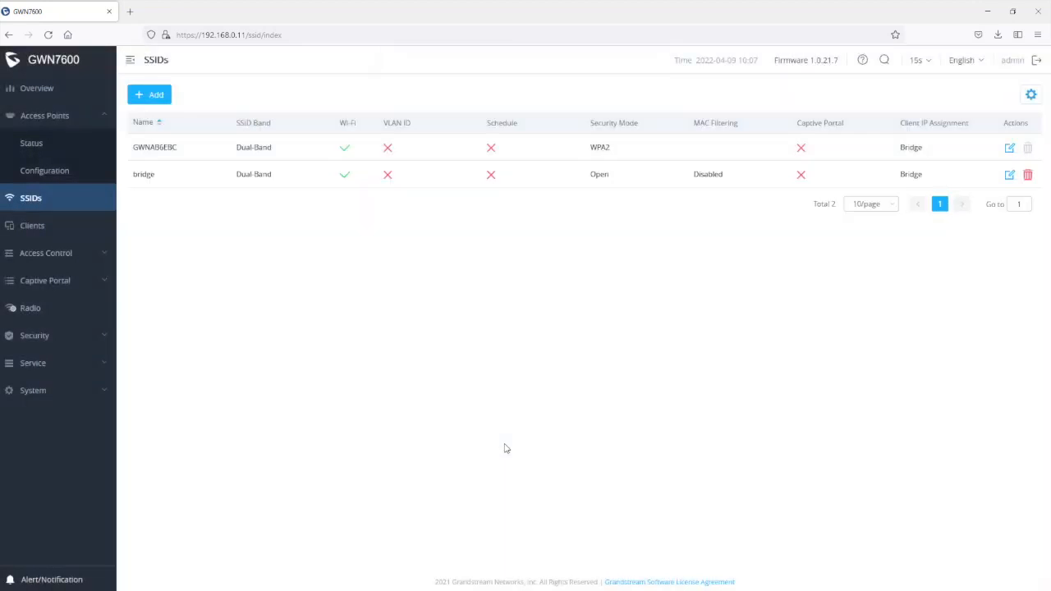
click(561, 69)
- Edit the GWN7610's device configuration: enable Fixed IPv4 and name the device "client Bridge"
click(44, 173)
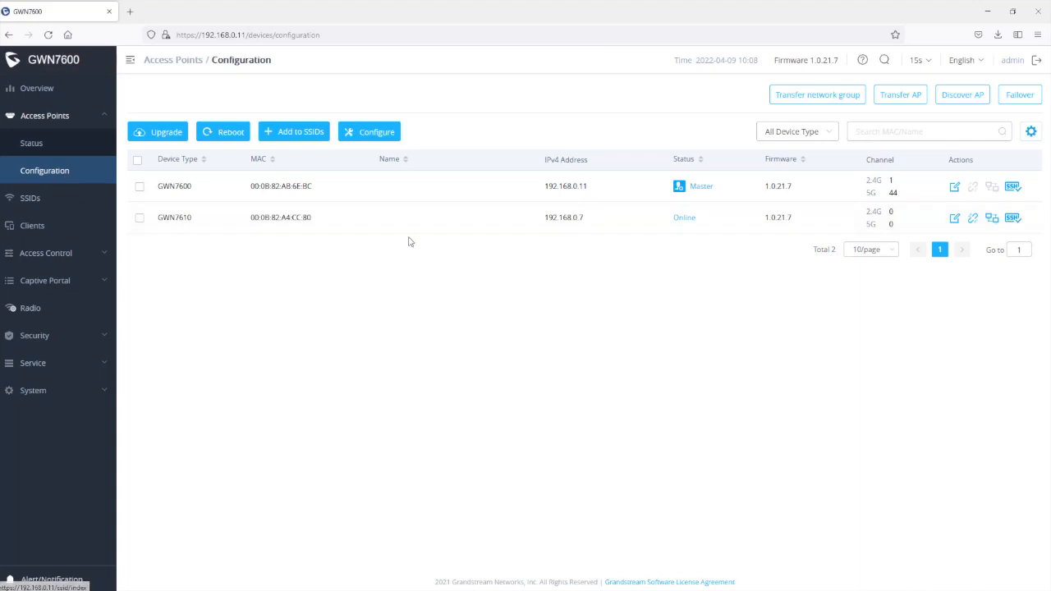
click(955, 219)
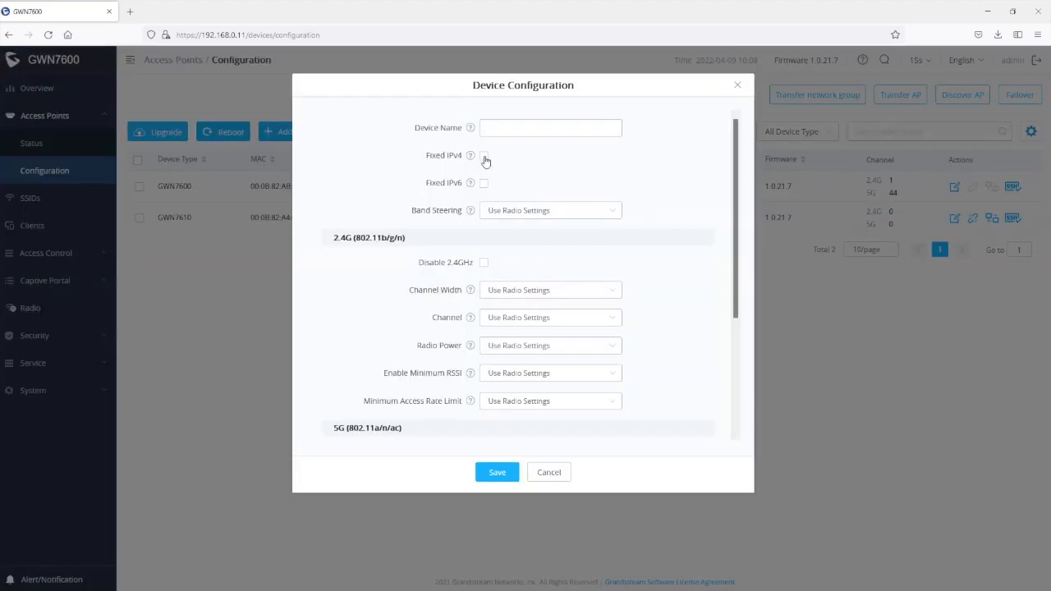
click(485, 157)
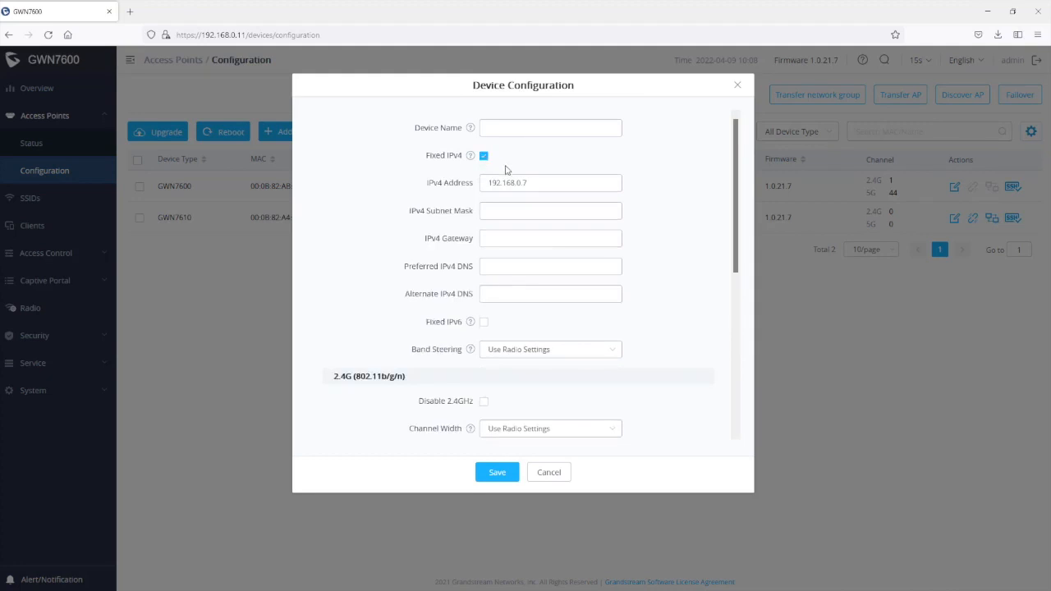
click(516, 129)
text(client Bridge)
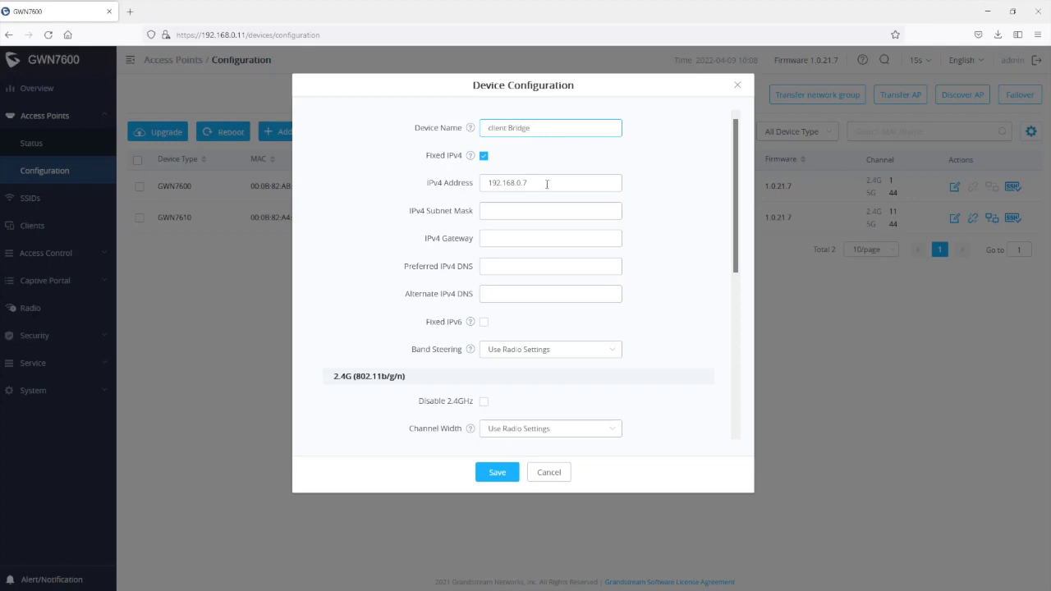
- Set the GWN7610's IPv4 subnet mask to 255.255.255.0 and its gateway to 192.168.0.1
click(512, 217)
text(255)
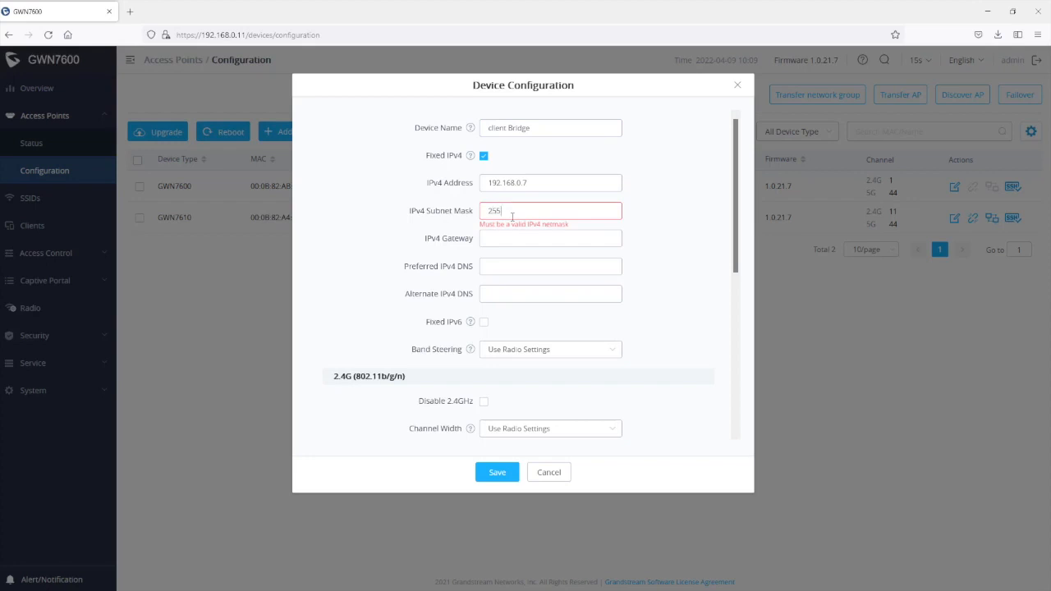
text(.255.255.0)
click(511, 239)
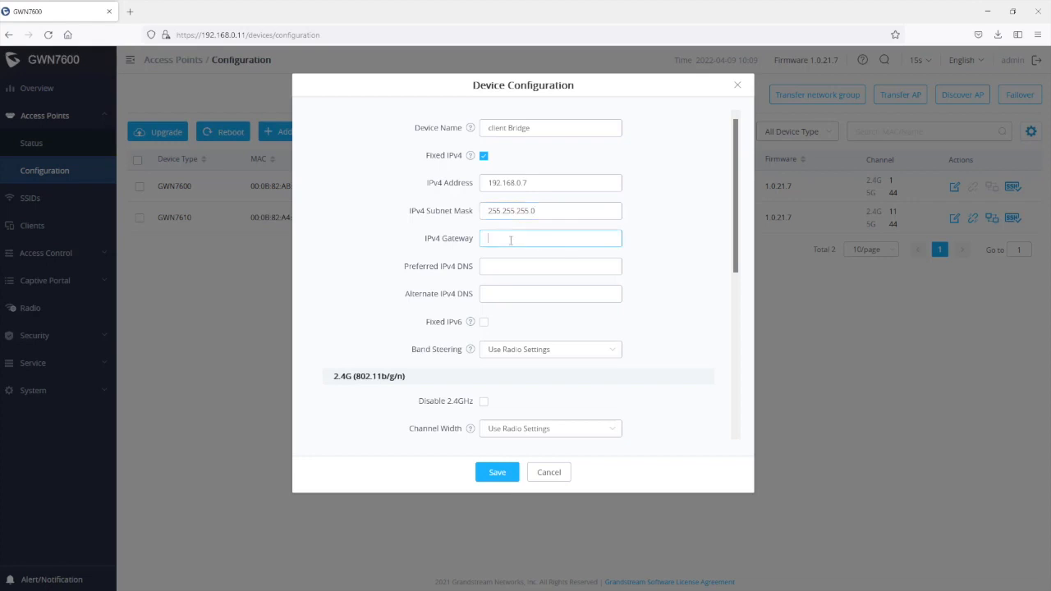
text(192.168.0.1)
- Set the preferred IPv4 DNS to 192.168.0.1 and the alternate to 8.8.8.8, then save and apply the device configuration
click(504, 264)
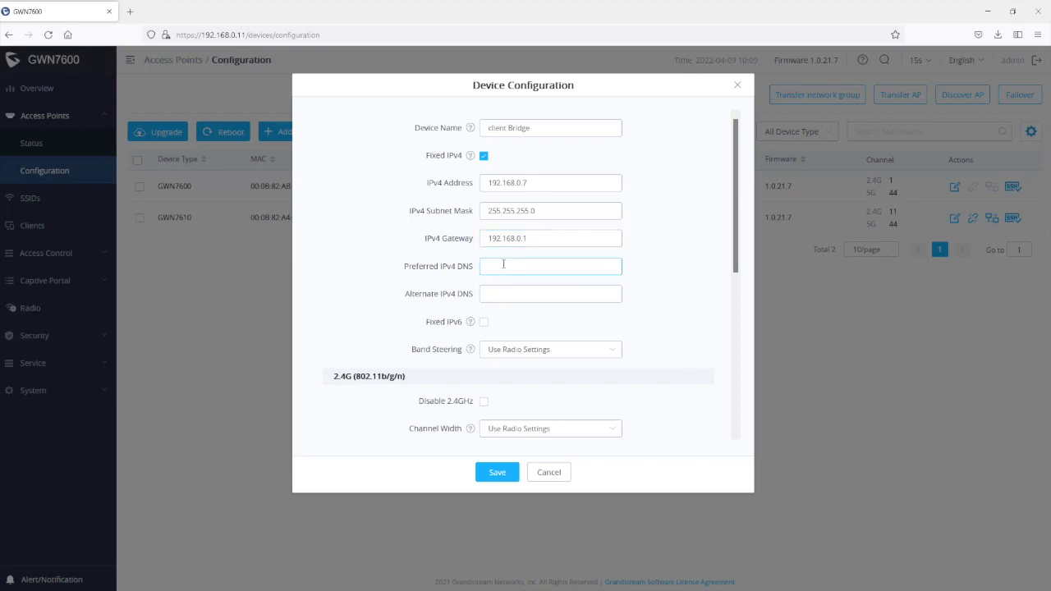
text(192.168.0.2)
key(BackSpace)
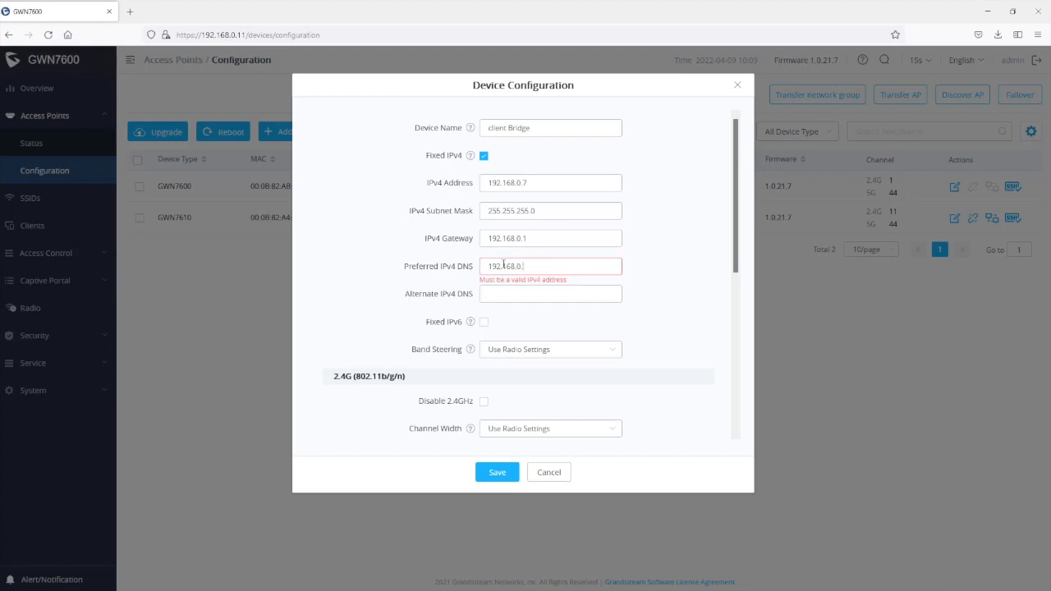
text(1)
click(510, 293)
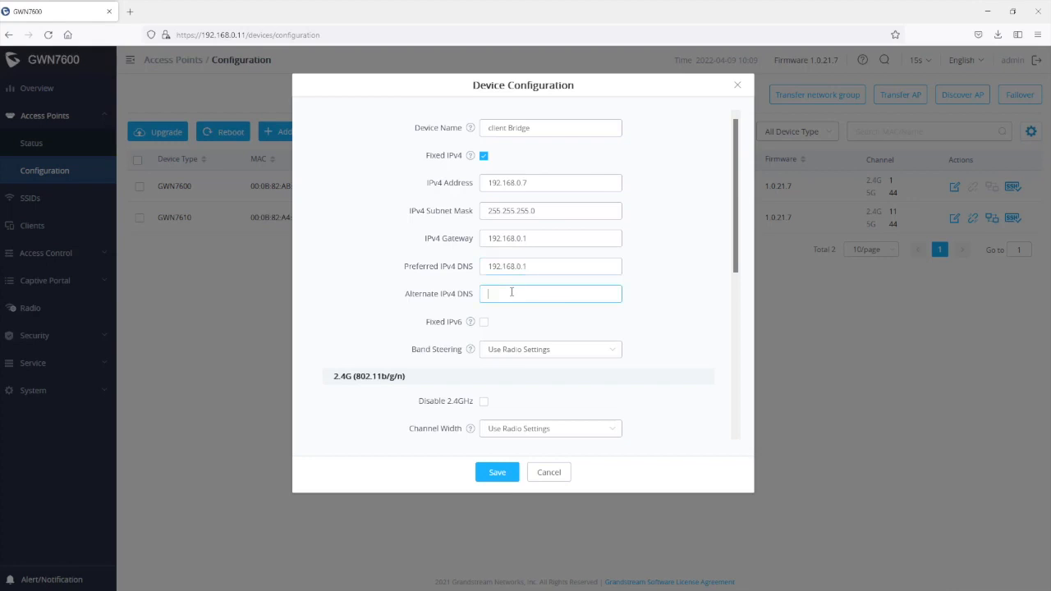
text(8.8.8.8)
click(497, 473)
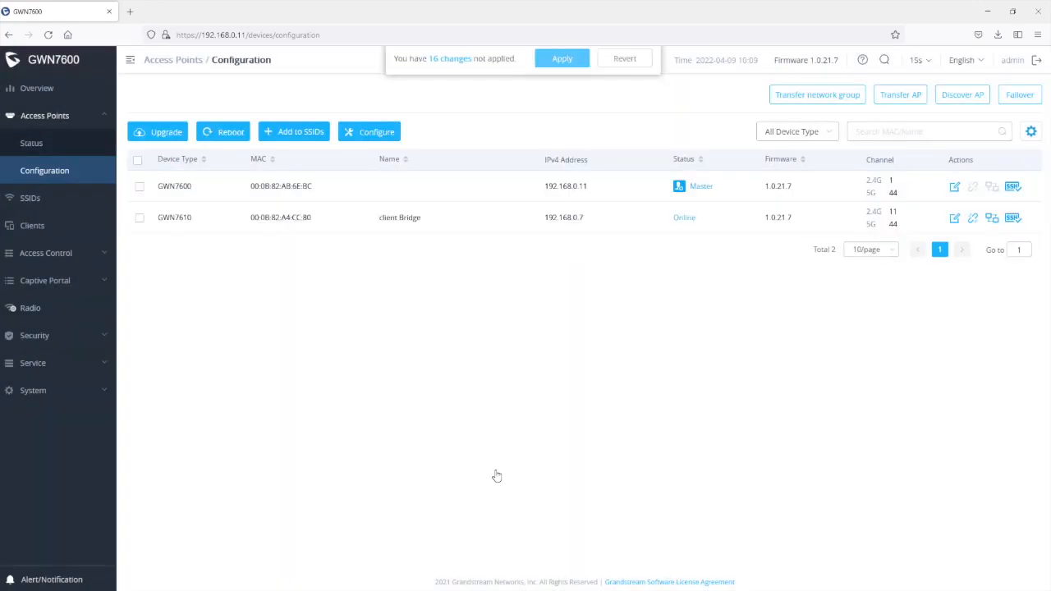
click(572, 69)
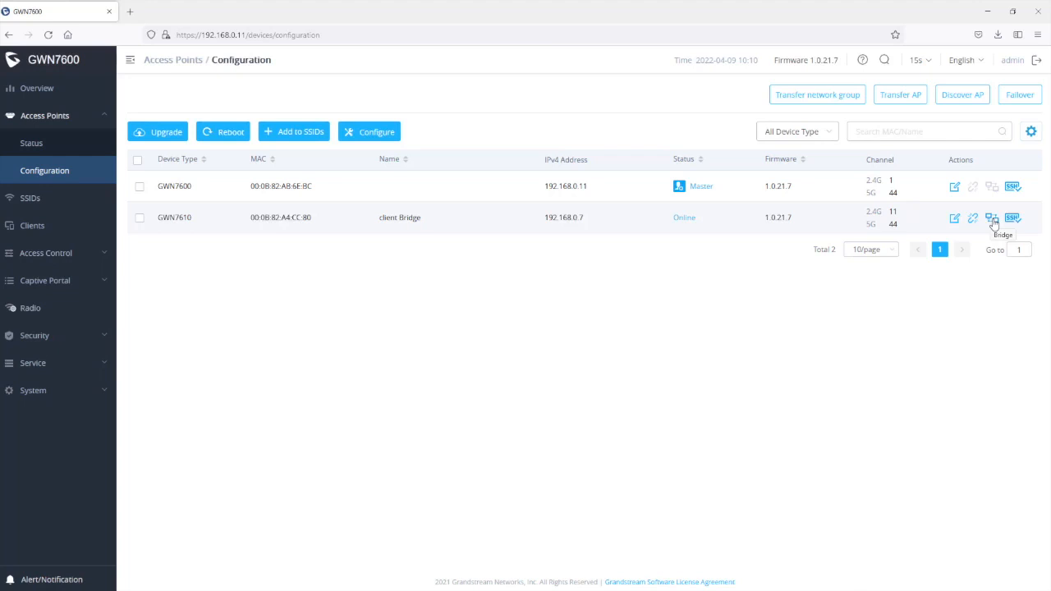
- Turn on the bridge function for the GWN7610 and apply the change
click(992, 219)
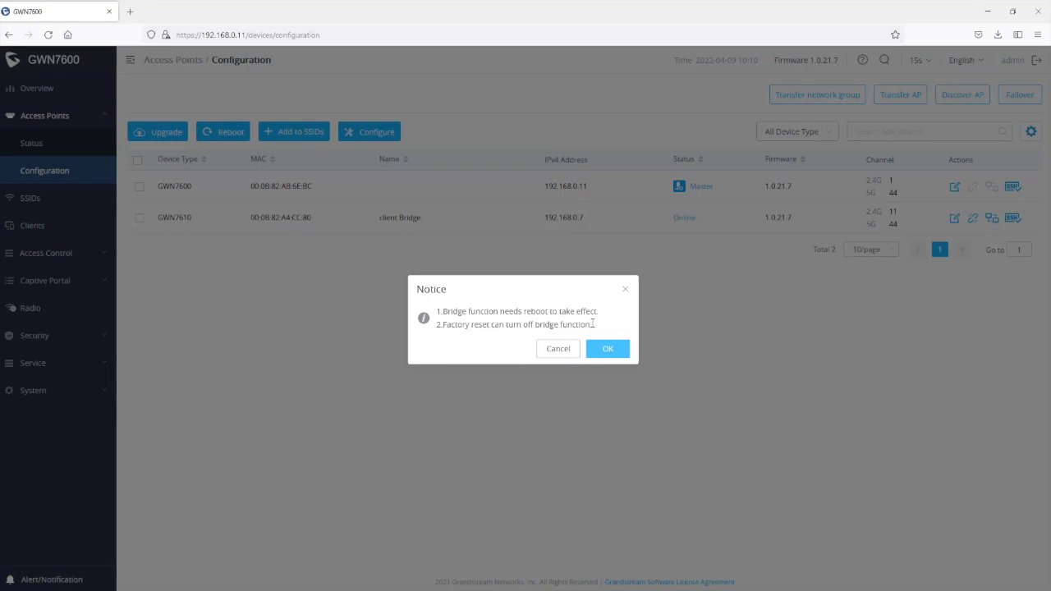
click(607, 348)
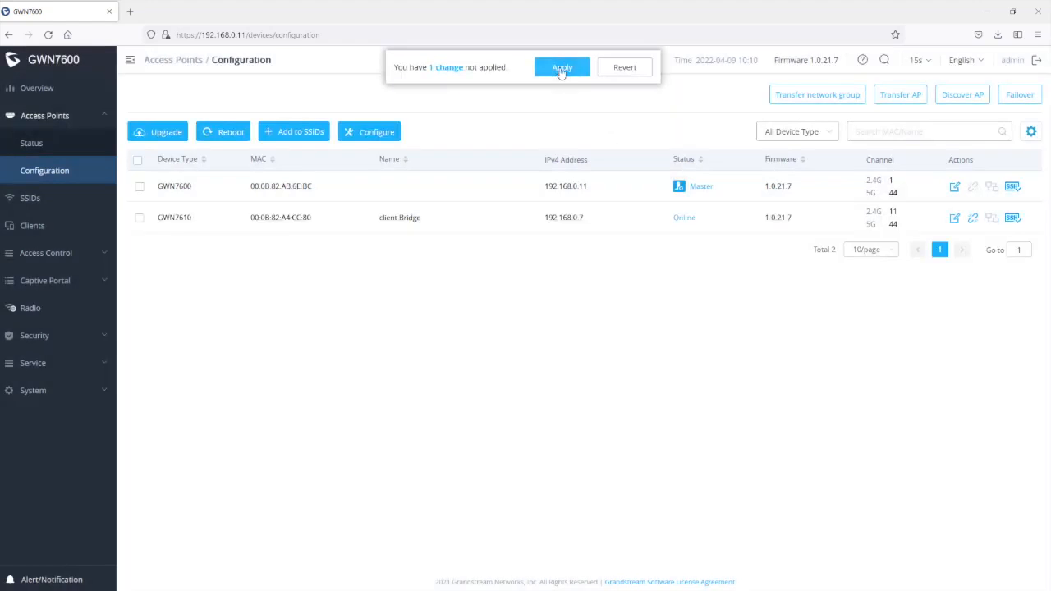
click(562, 67)
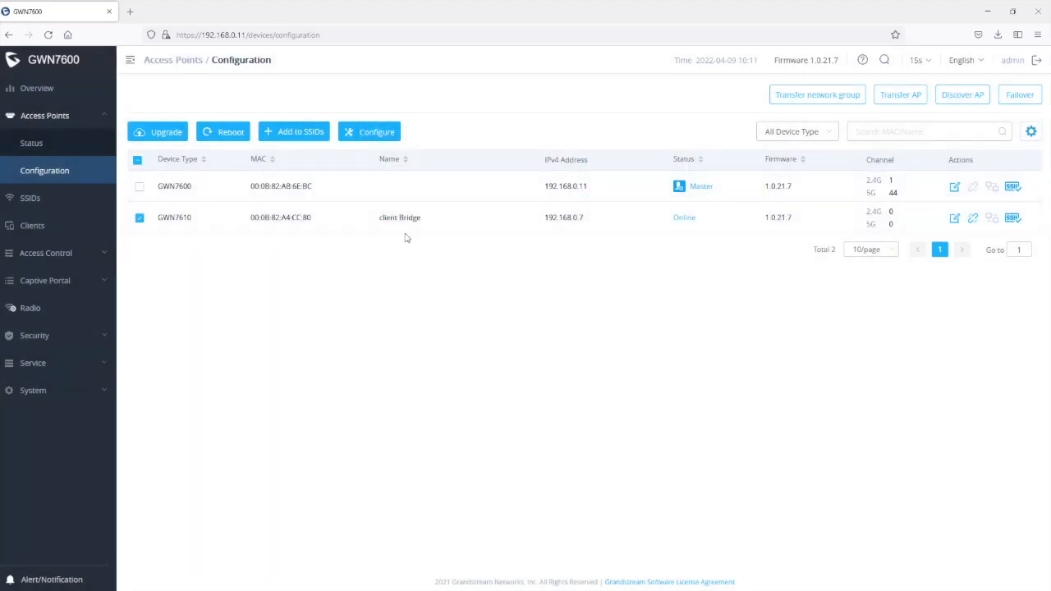
- Reboot the GWN7610 and open the access point status page
click(222, 134)
click(613, 349)
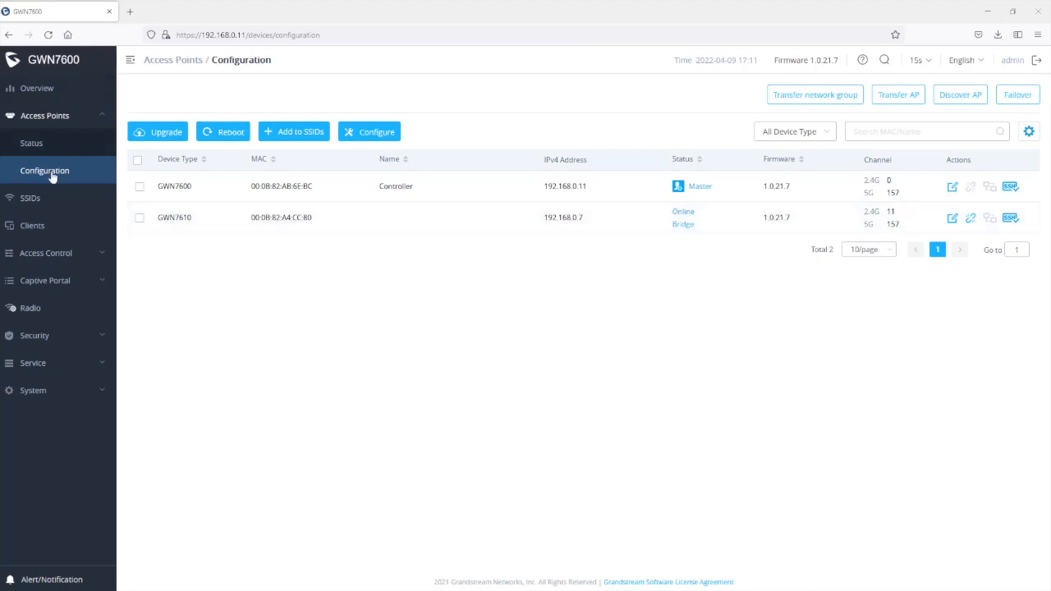
click(34, 151)
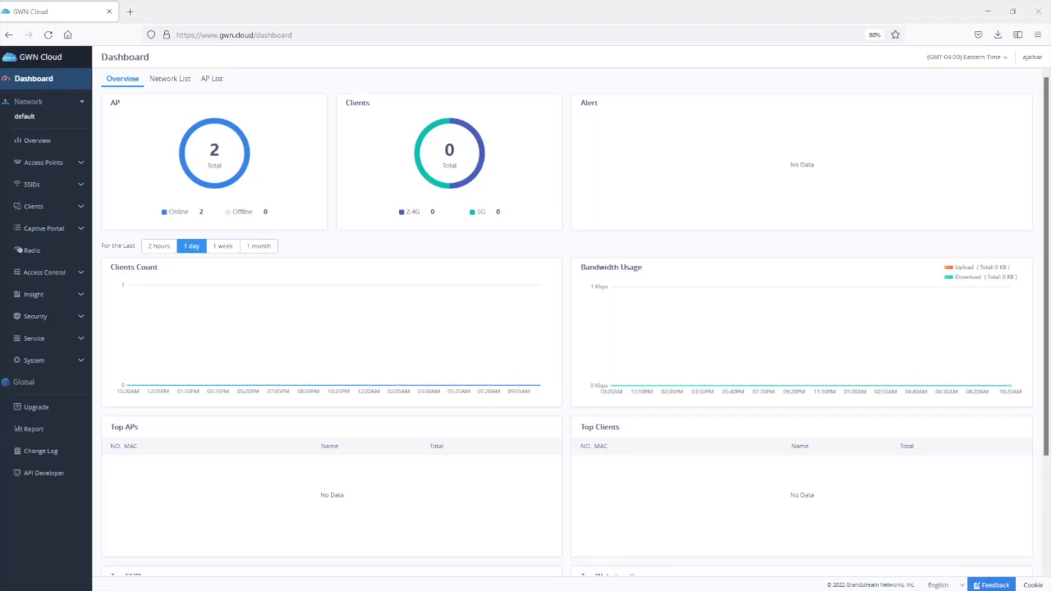
- Switch to GWN Cloud and open the access point configuration list of the default network
click(45, 162)
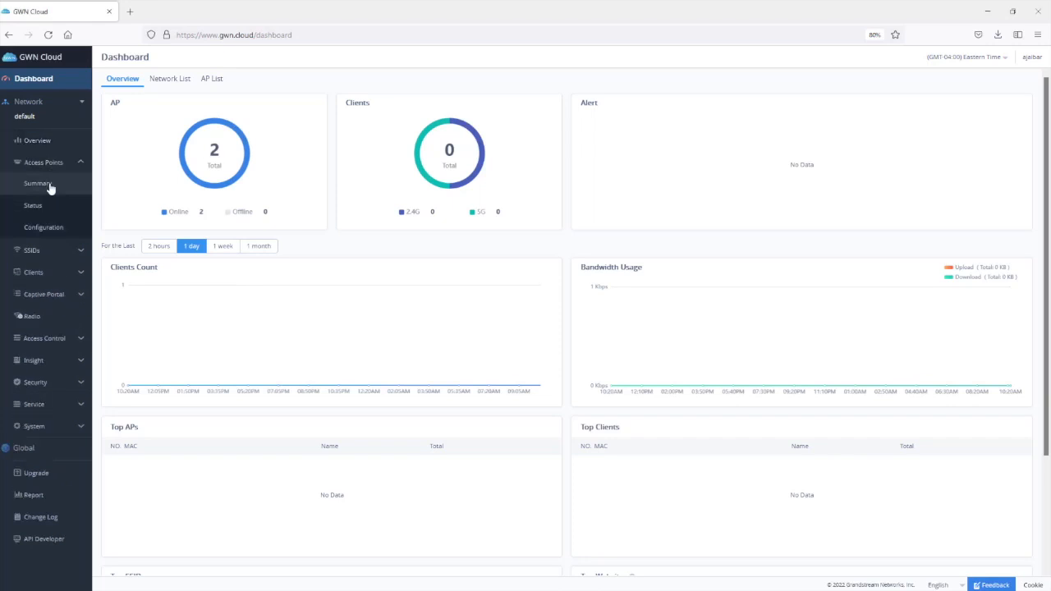
click(58, 232)
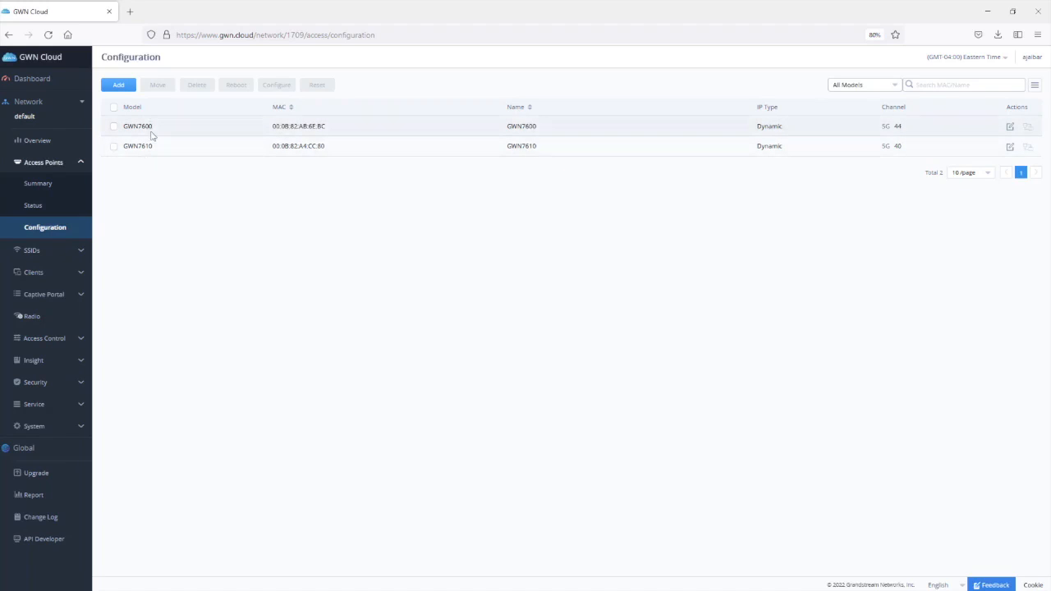
click(118, 86)
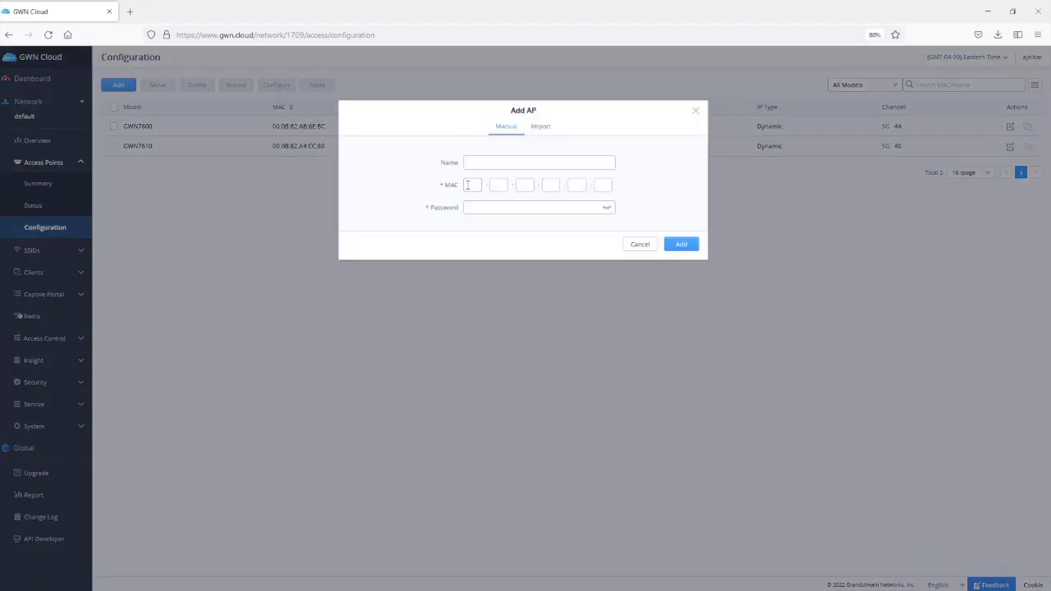
click(529, 208)
click(696, 111)
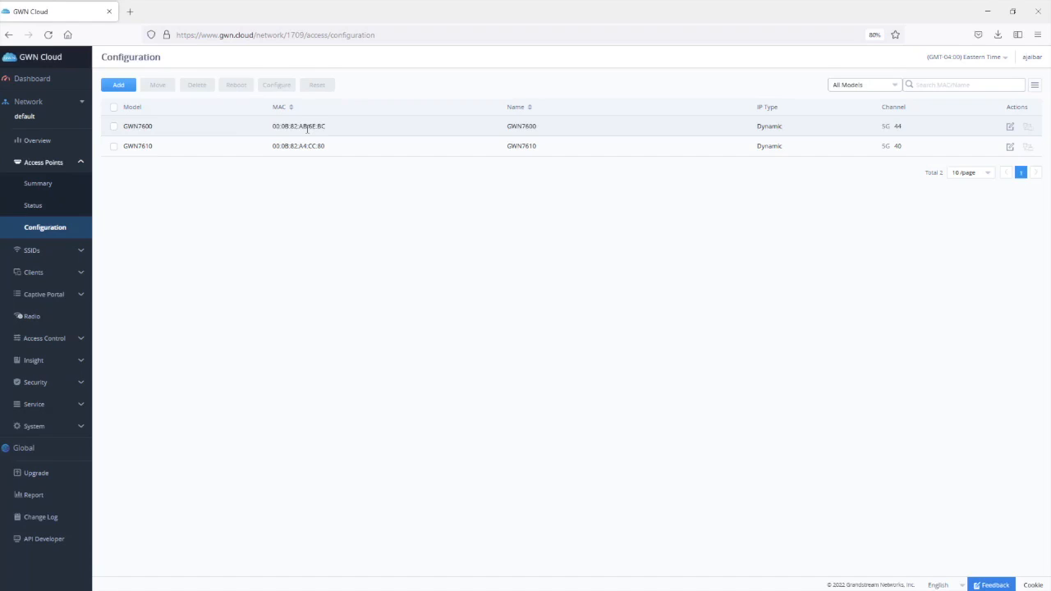
- Add a new SSID named Bridge to the default network and enable it
click(32, 251)
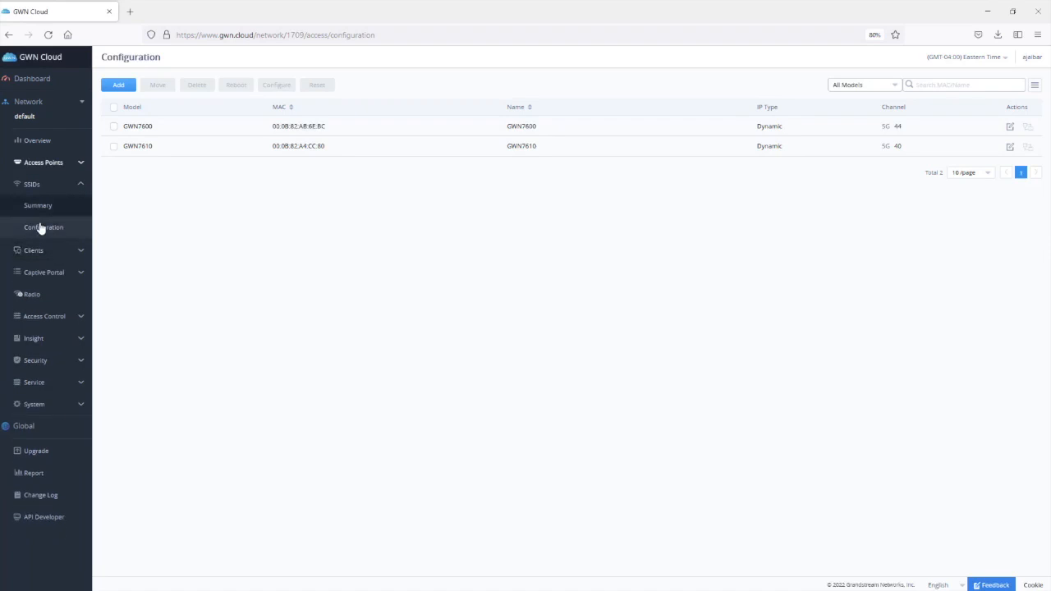
click(41, 228)
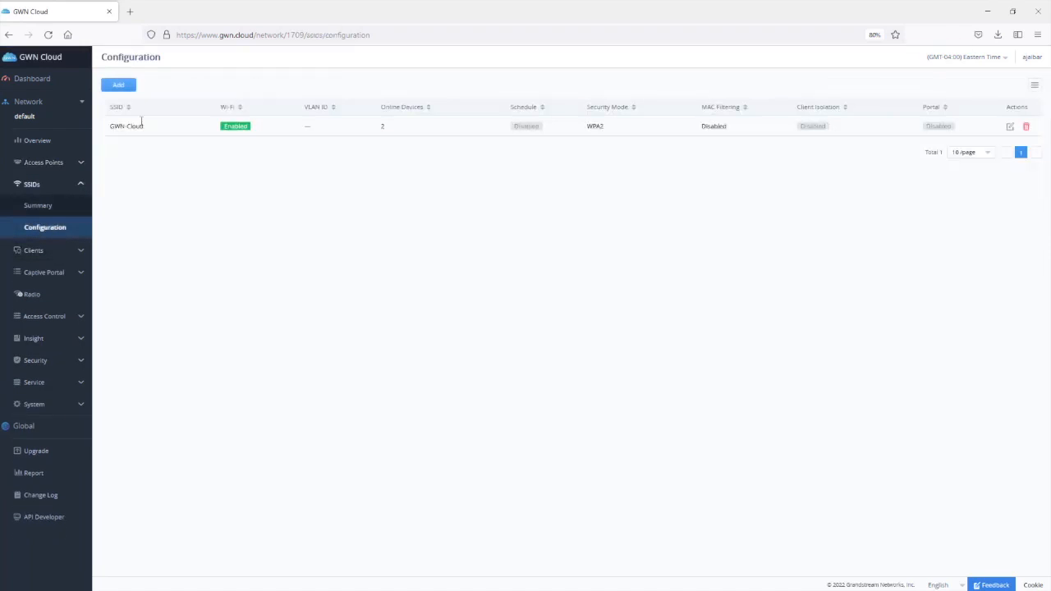
click(119, 85)
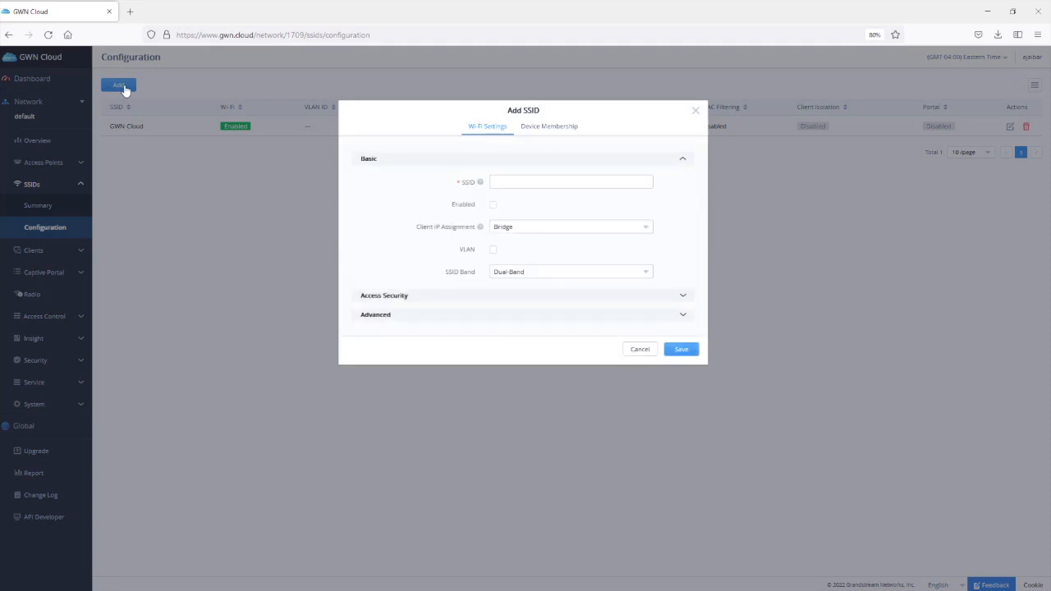
click(493, 185)
text(Bridge)
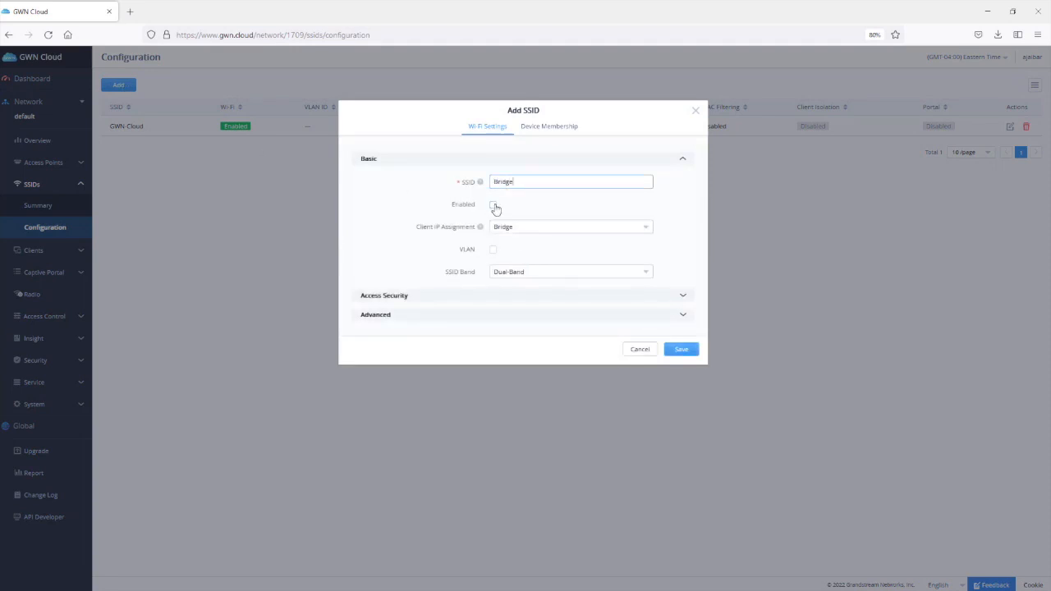
click(493, 205)
- Enter a valid WPA pre-shared key for the new SSID's WPA2 access security
click(683, 298)
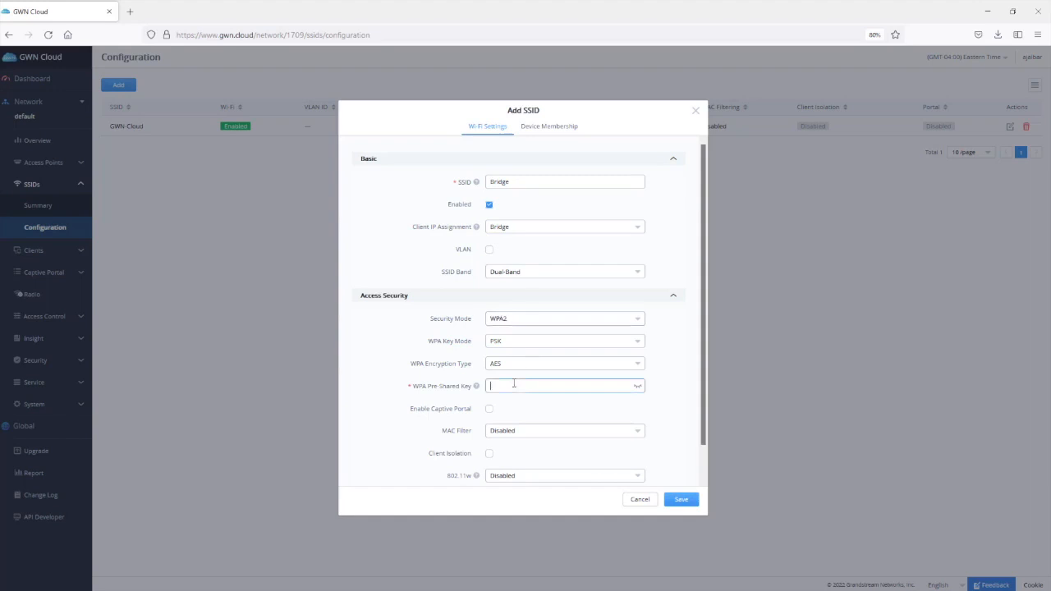
text(•••••••)
scroll(591, 386, down, 1)
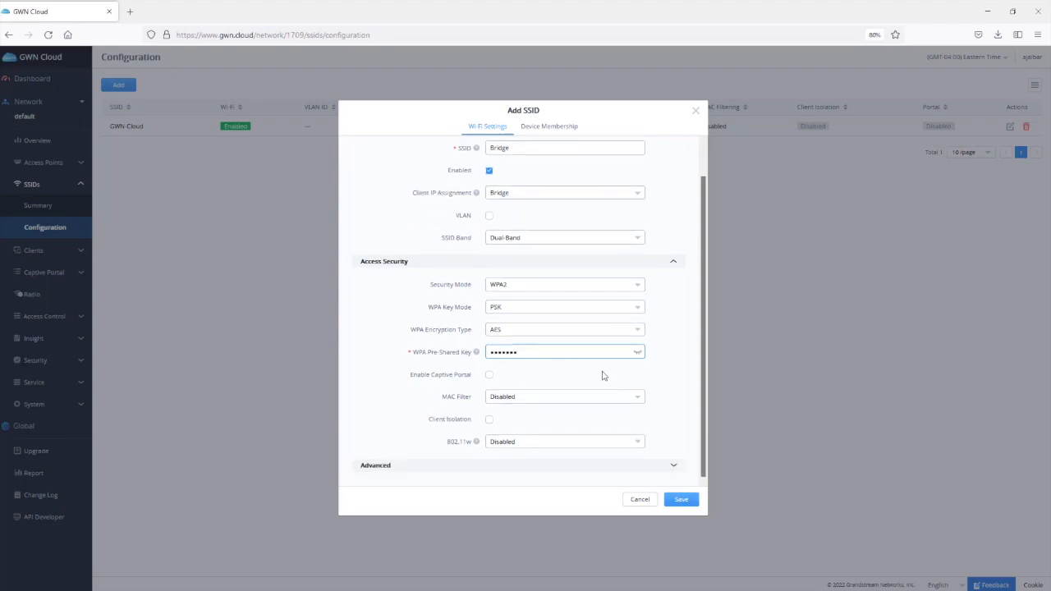
click(673, 469)
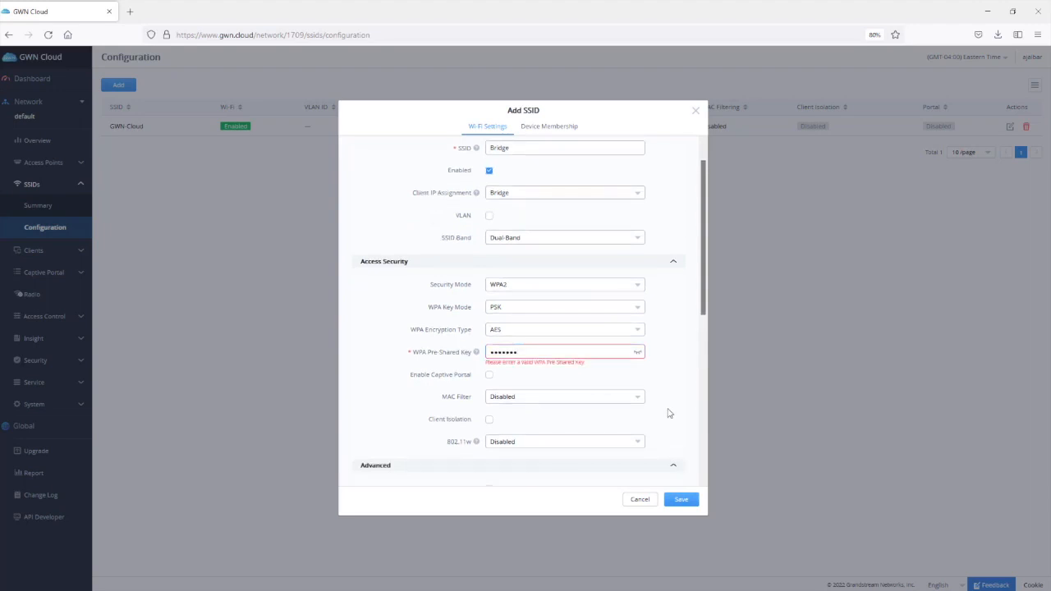
click(542, 352)
text(8)
- Enable Client Bridge for the new SSID, then save it with the GWN7600 and GWN7610 as member devices
scroll(541, 352, down, 5)
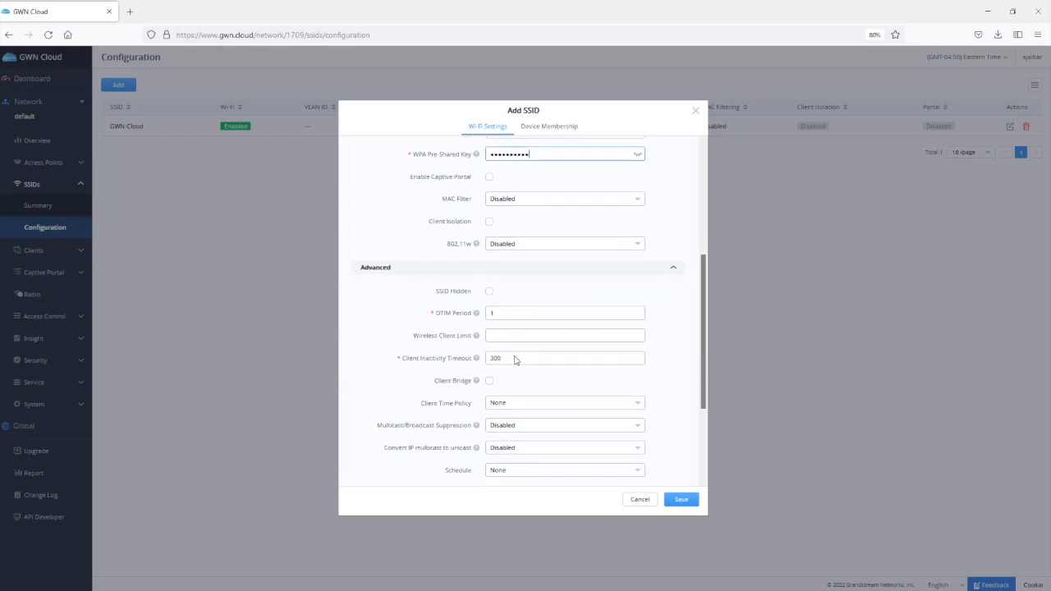
scroll(515, 362, down, 2)
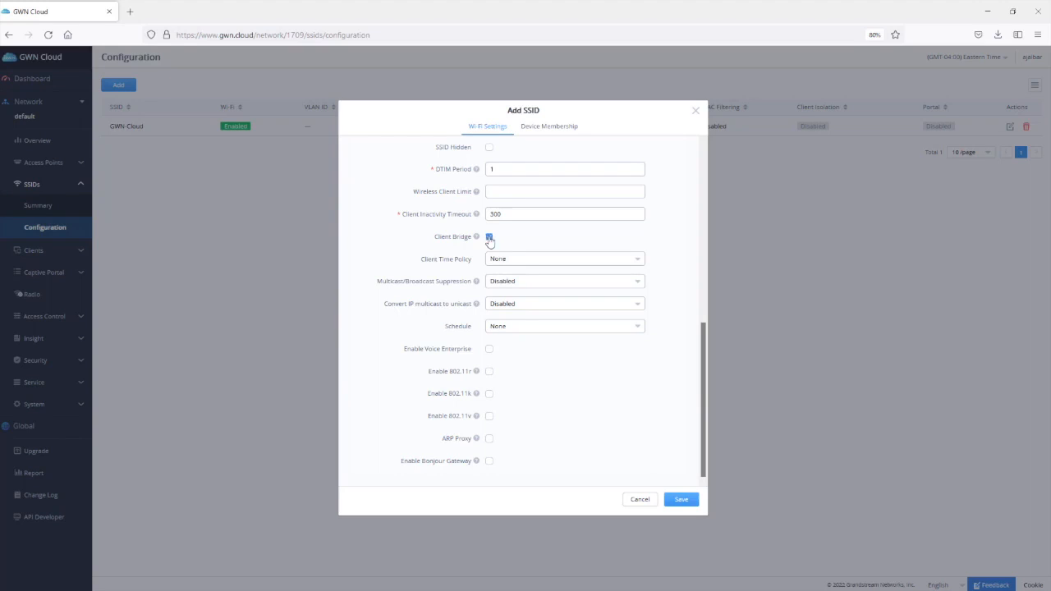
click(556, 129)
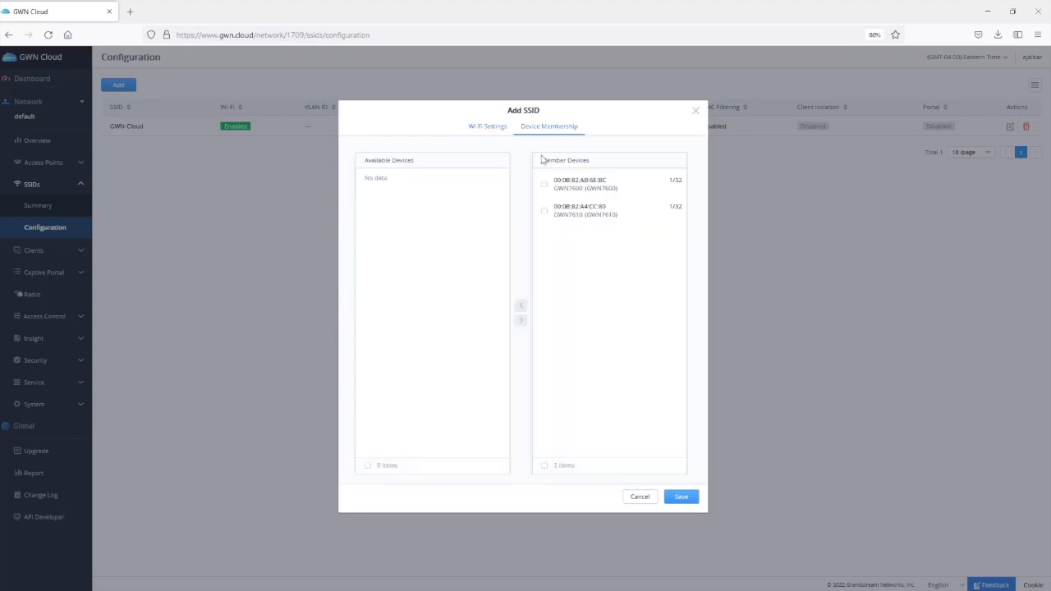
click(572, 210)
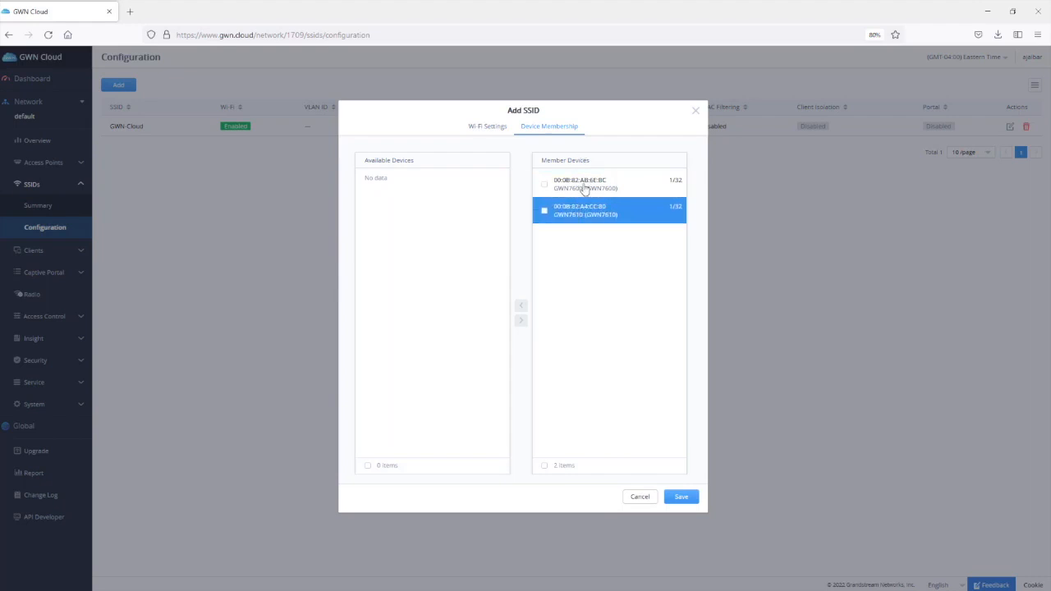
click(583, 187)
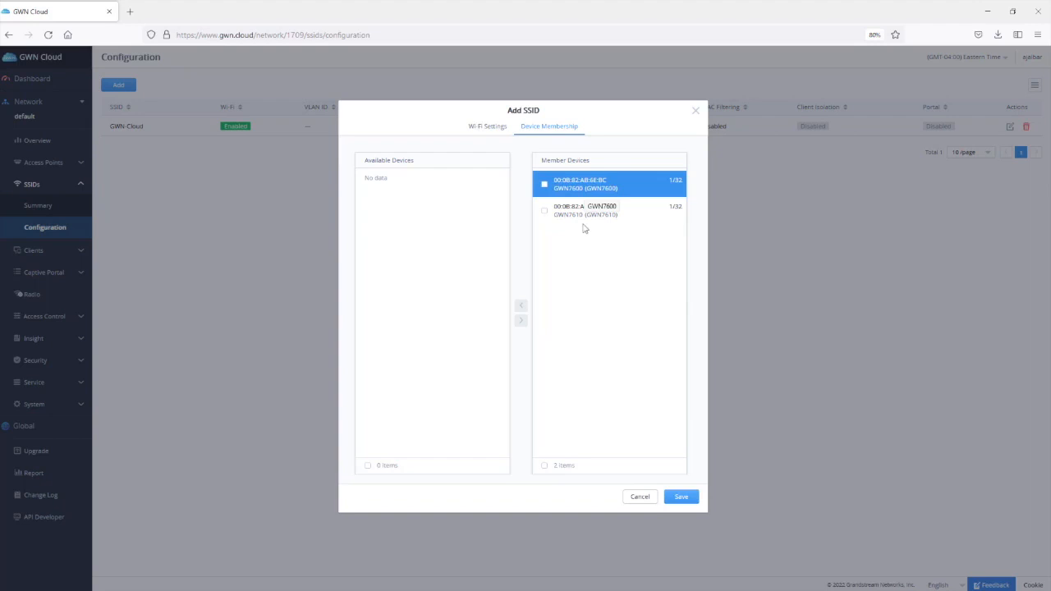
click(680, 497)
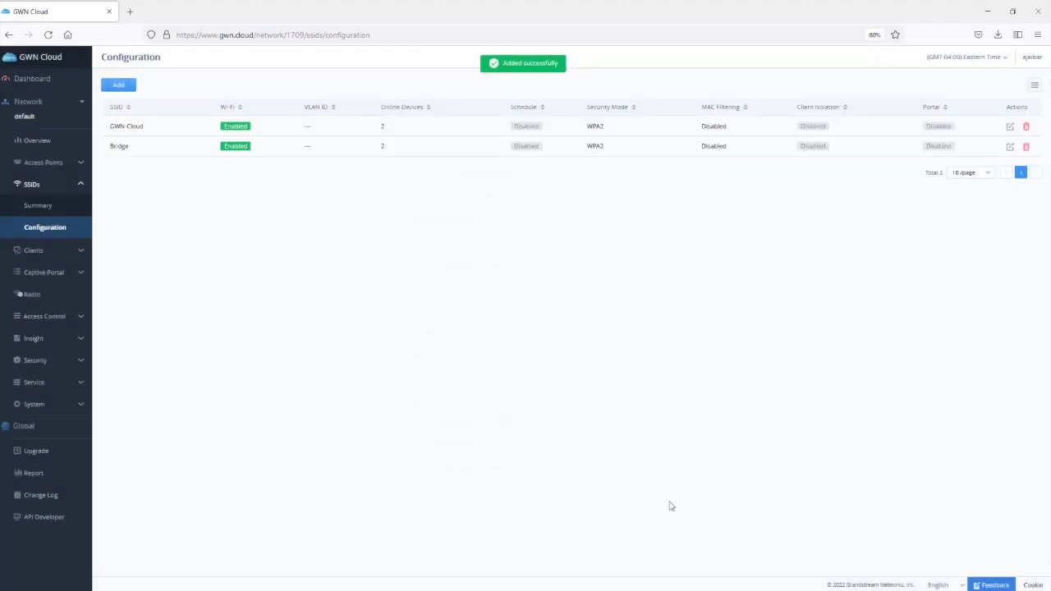
- Give the GWN7610 access point a fixed IP with subnet mask 255.255.255.0 and gateway 192.168.0.1
click(36, 164)
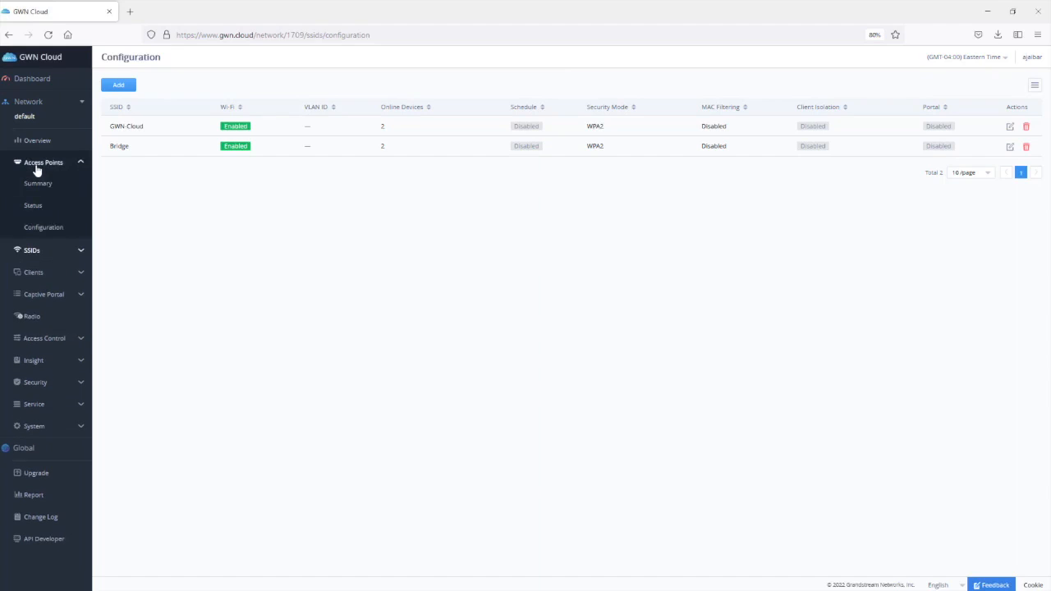
click(45, 229)
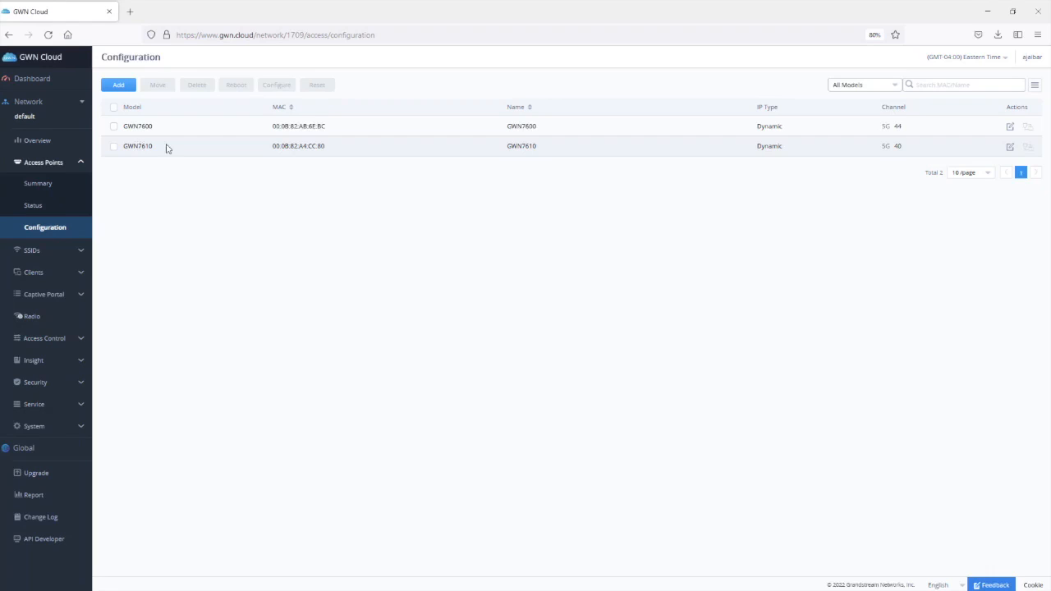
click(1009, 149)
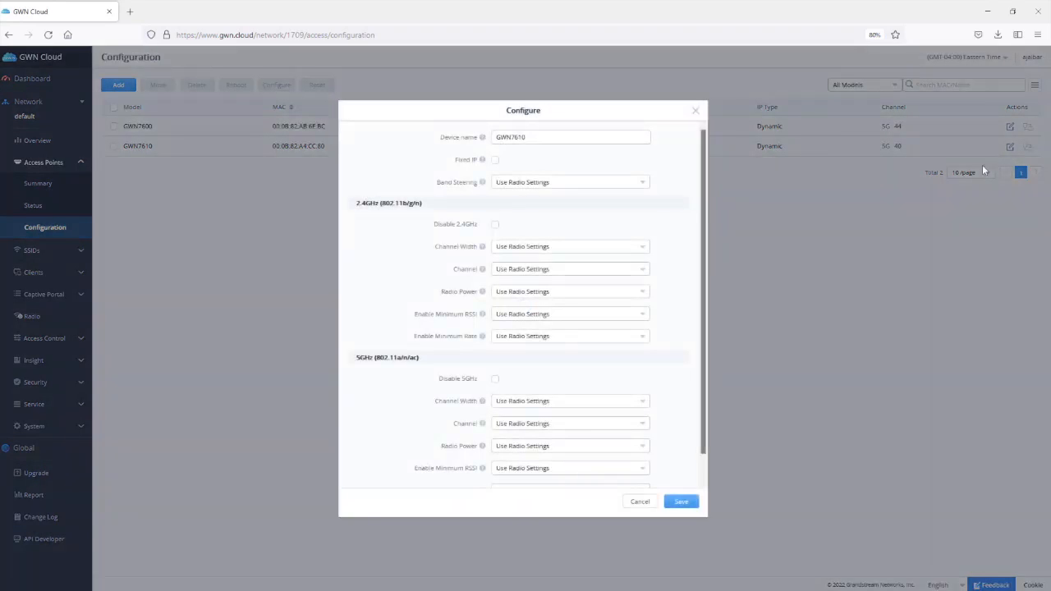
click(497, 162)
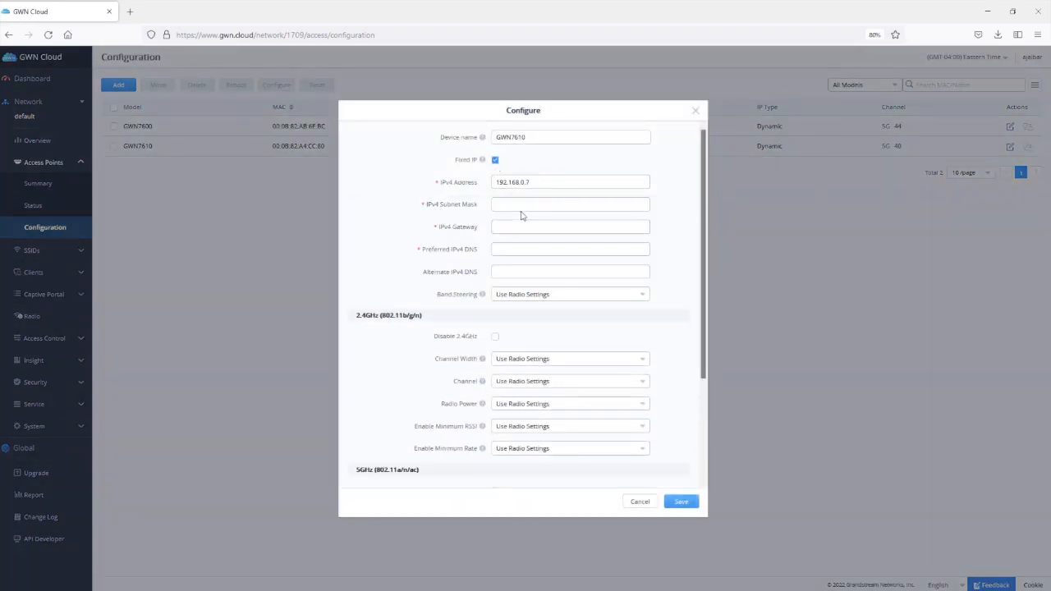
text(255.255.255.0)
click(556, 230)
text(192.168.0.1)
- Set the GWN7610's preferred IPv4 DNS to 192.168.0.1 and the alternate to 8.8.8.8, and save the configuration
click(528, 251)
text(192.168.0.1)
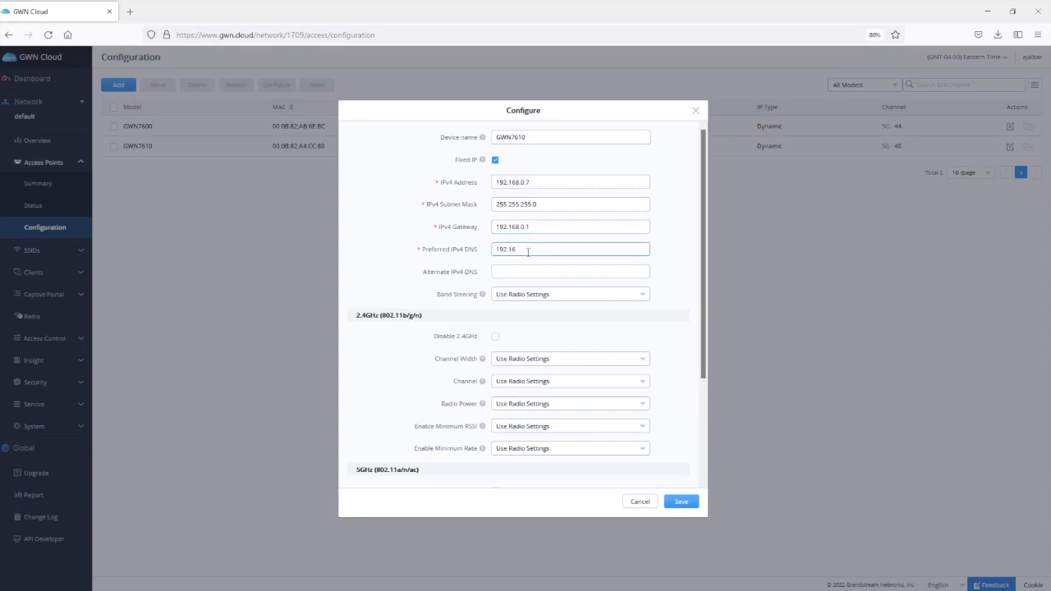
click(515, 273)
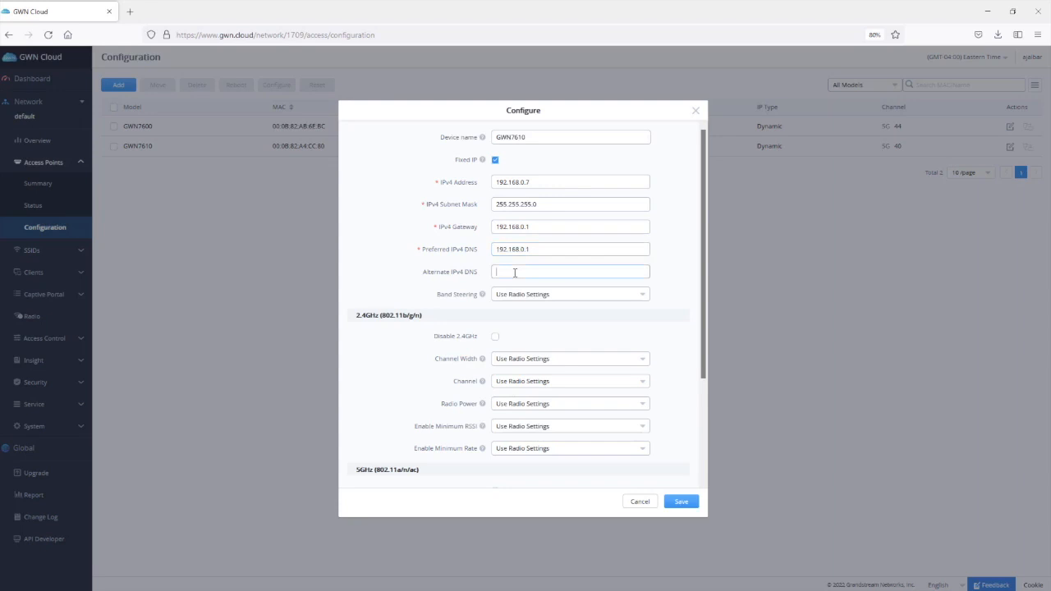
text(8.8.8.8)
click(682, 510)
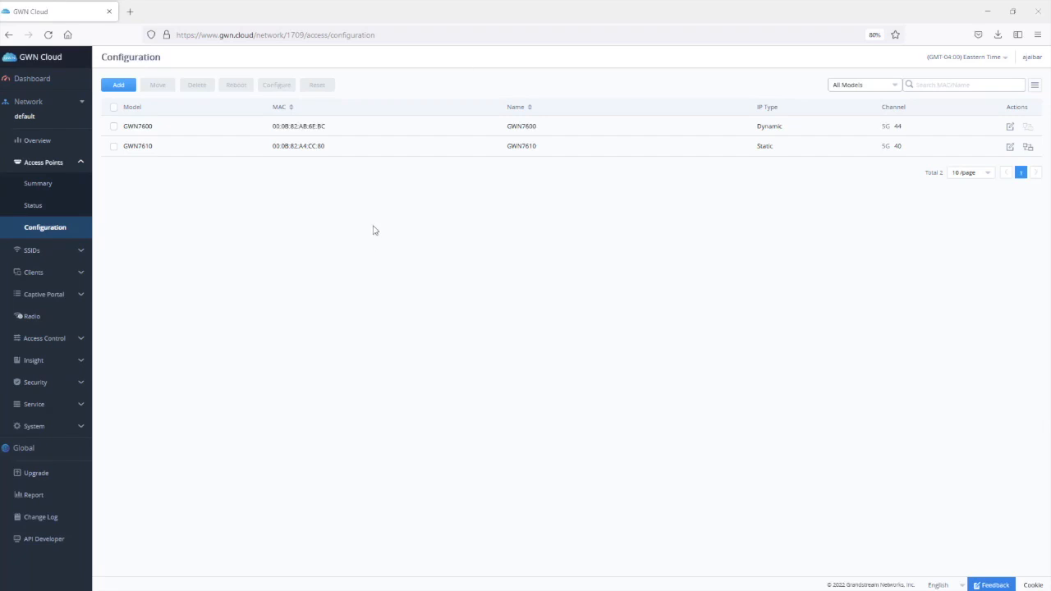
- Turn on the bridge function for the GWN7610 in the access point list
mouse_move(1030, 150)
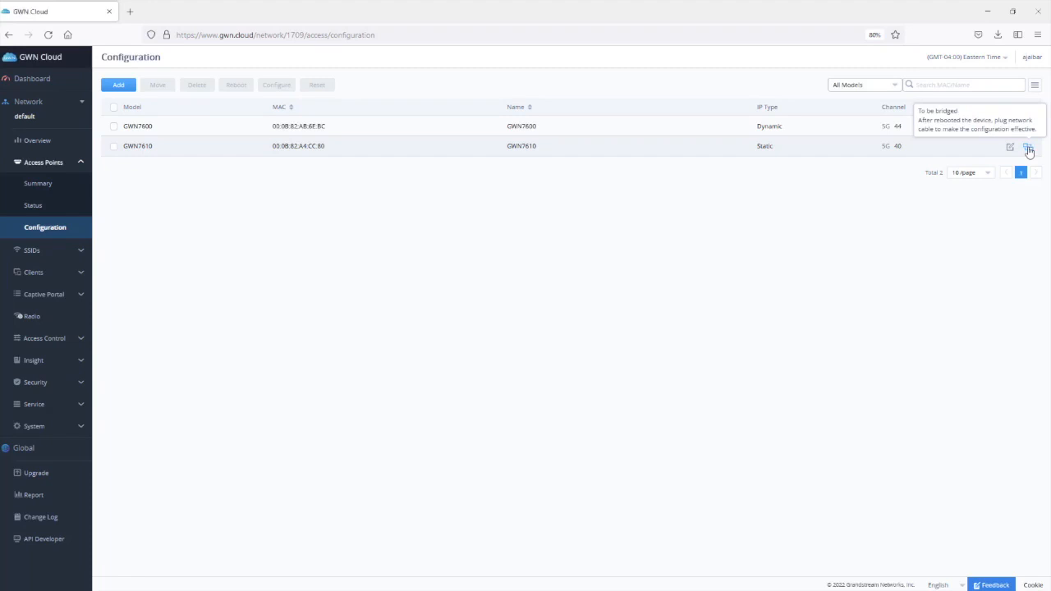
click(1029, 149)
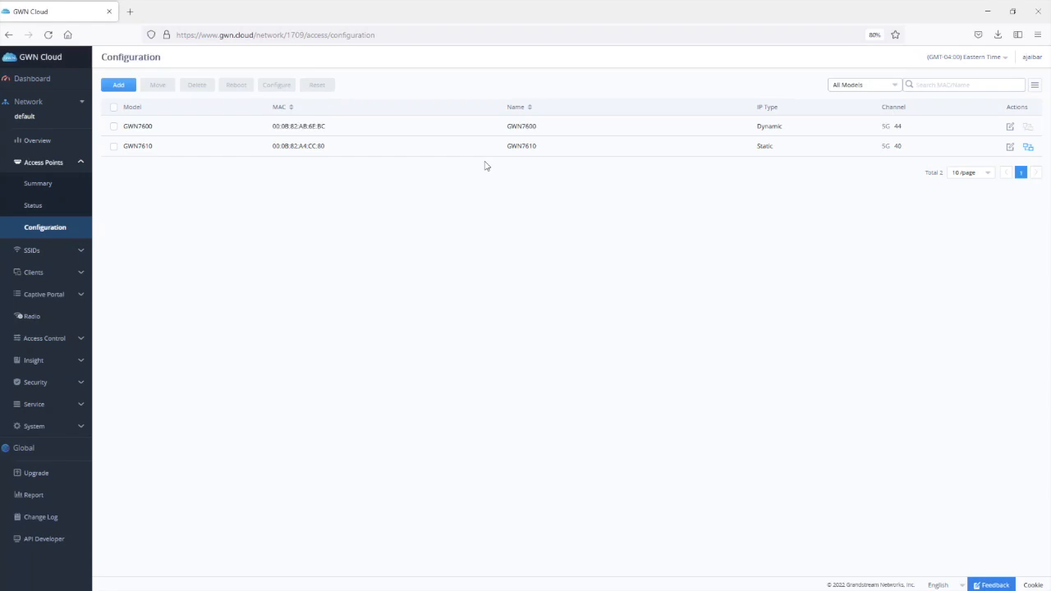
- Reboot the GWN7610 and open the access point status page in GWN Cloud
click(114, 149)
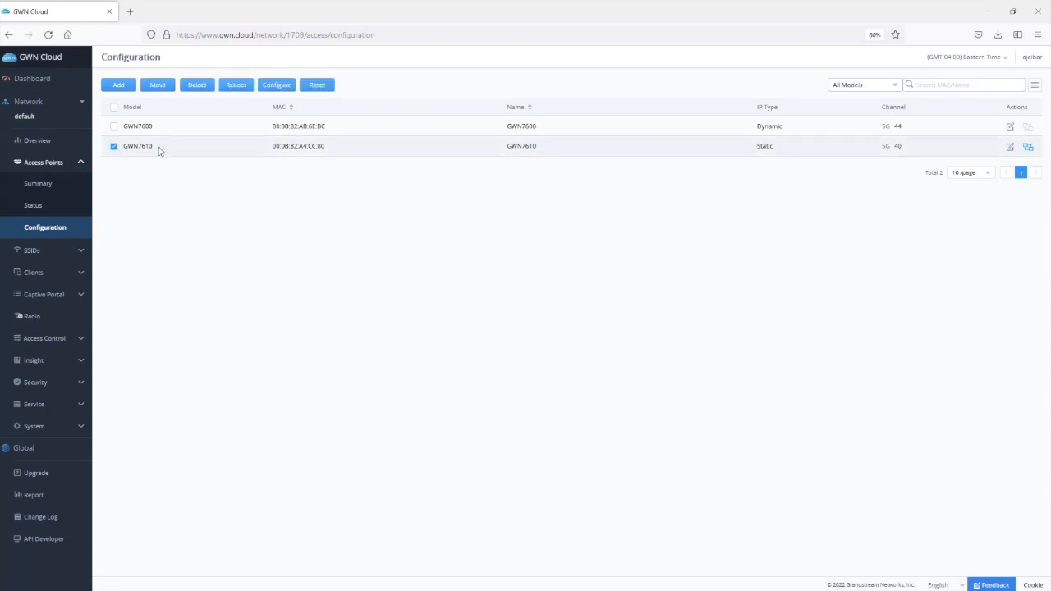
click(235, 88)
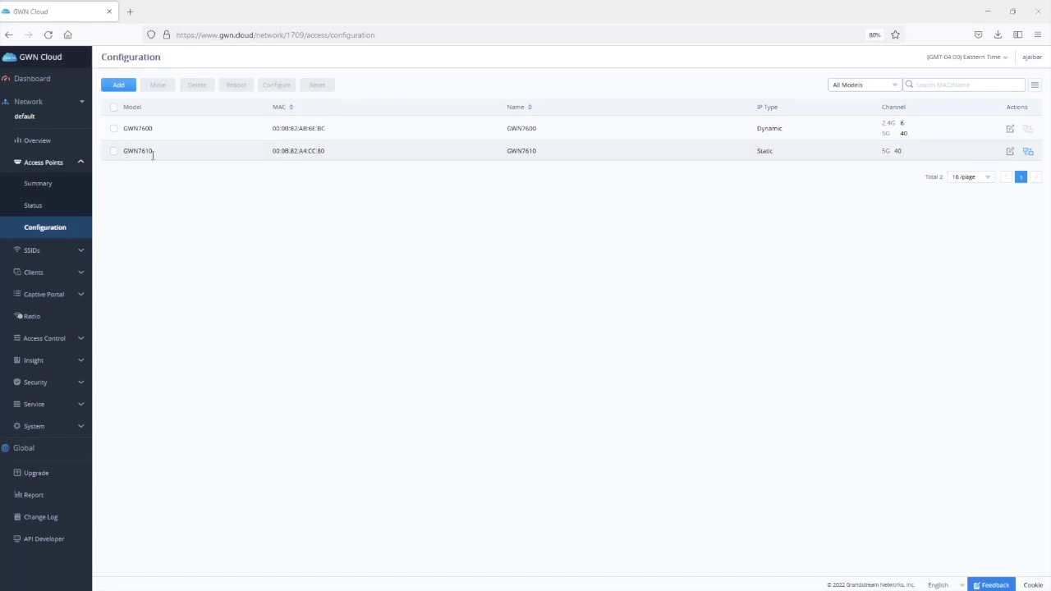
click(26, 208)
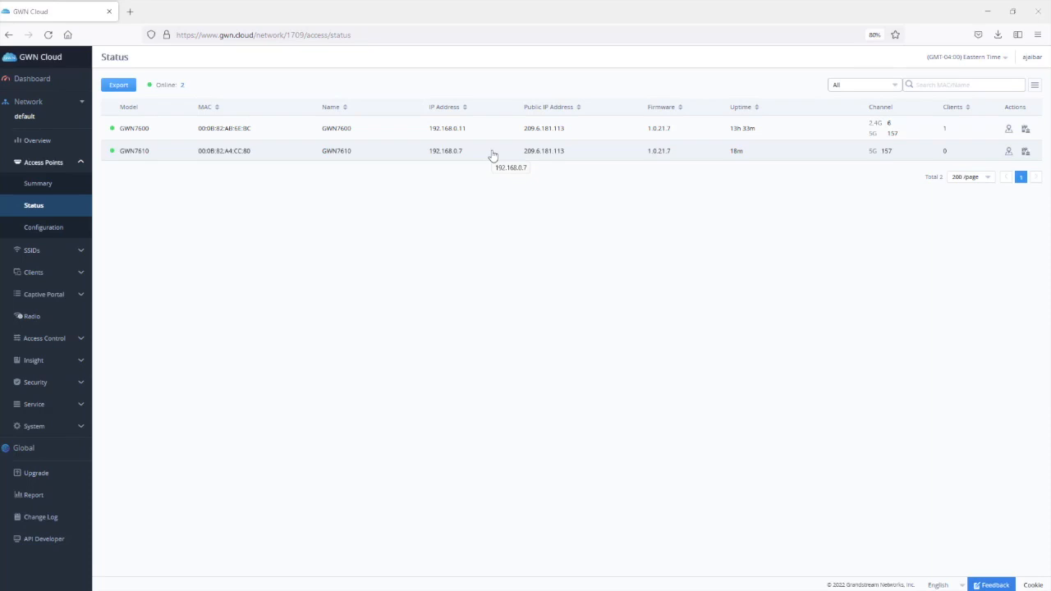
- Open the Bridge SSID for editing and enable VLAN with ID 20
click(41, 251)
click(45, 207)
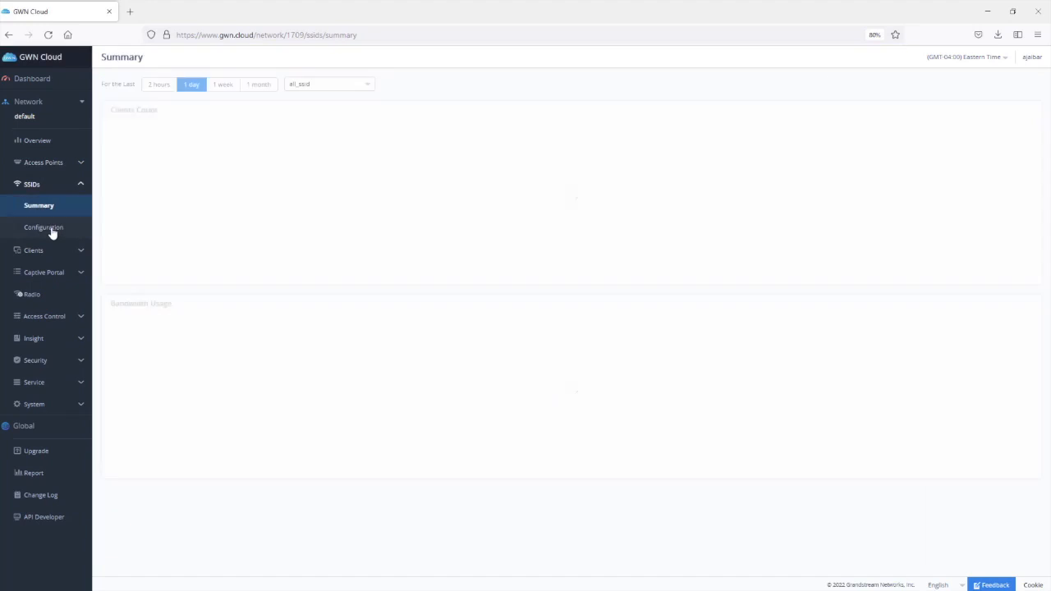
click(49, 230)
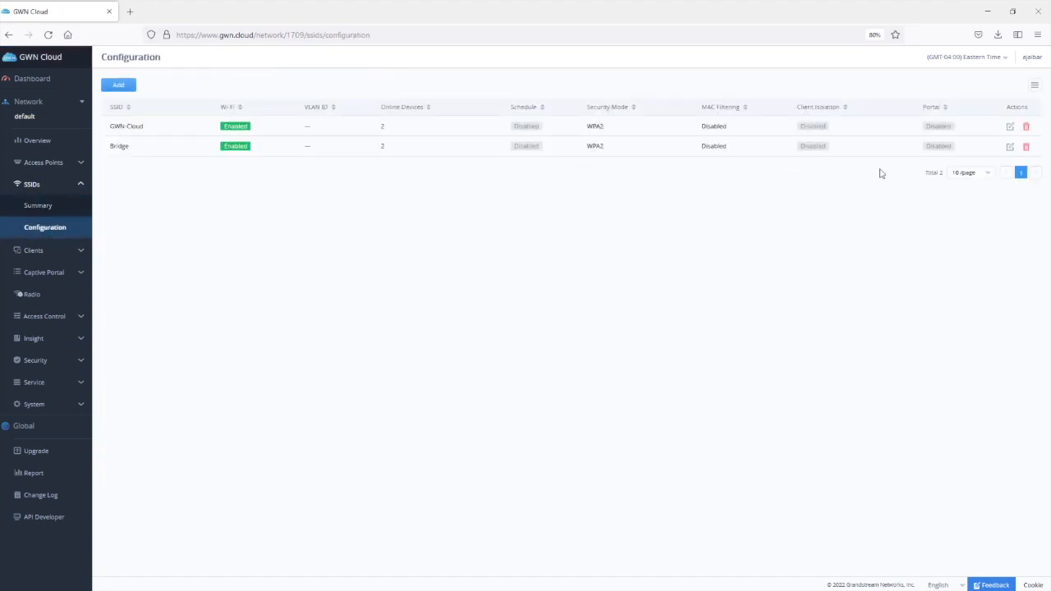
click(1010, 148)
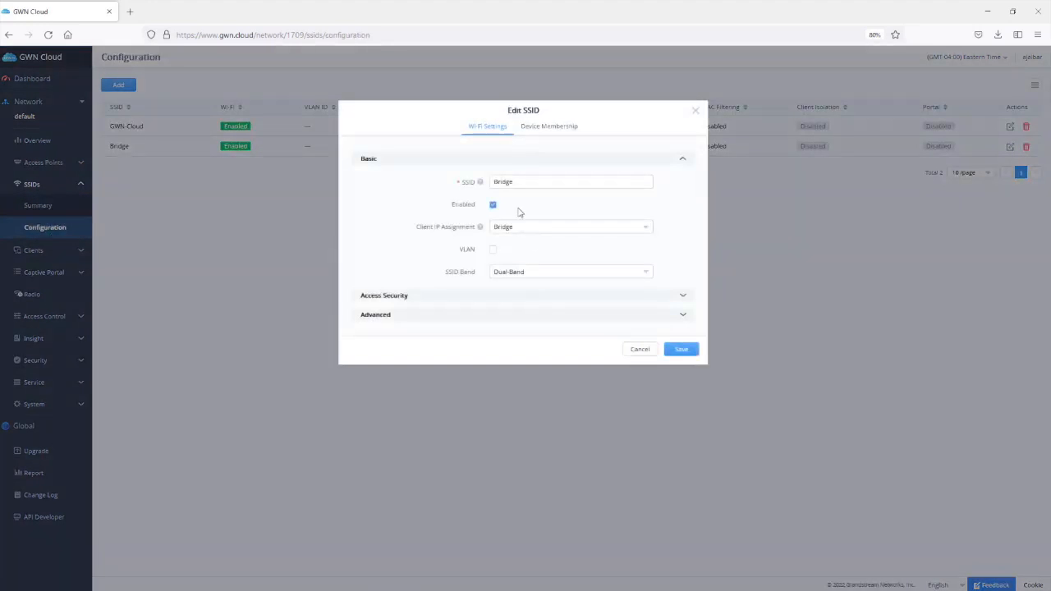
click(493, 250)
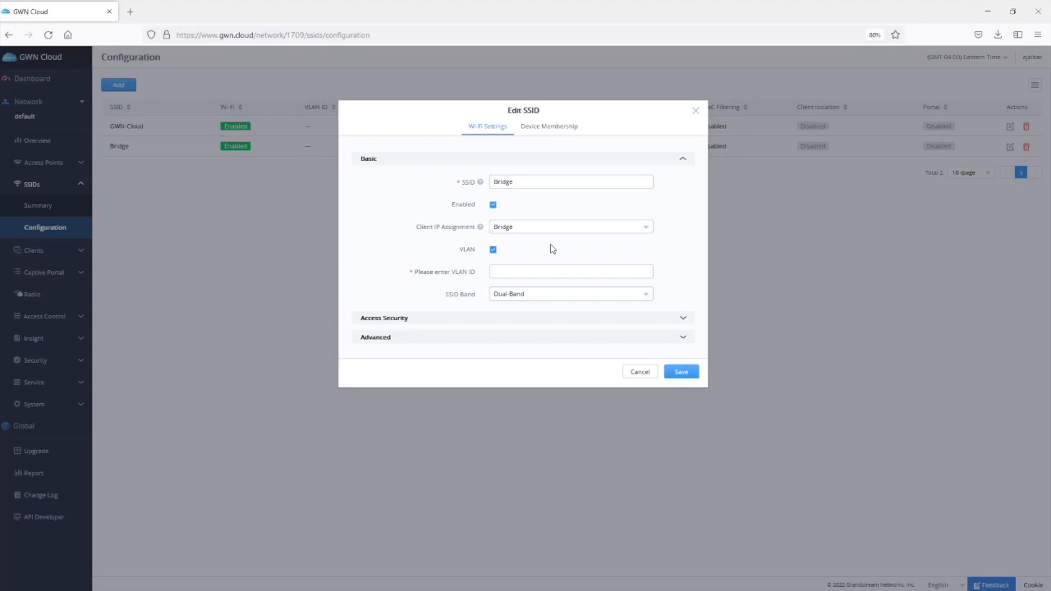
text(20)
- Review the Bridge SSID's security and advanced settings, and change its WPA key mode to 802.1x
click(682, 320)
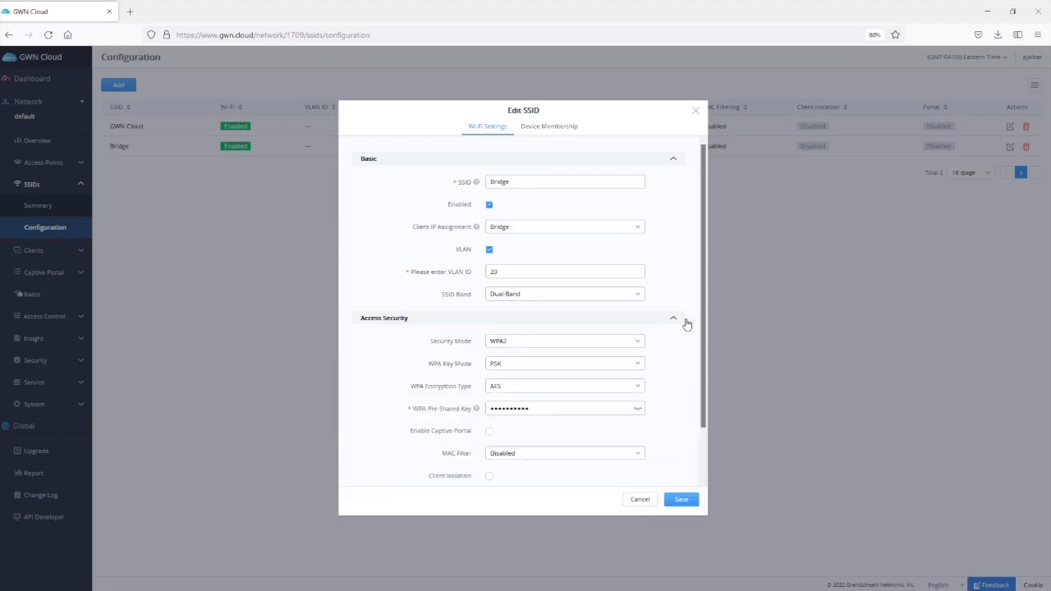
scroll(674, 367, down, 2)
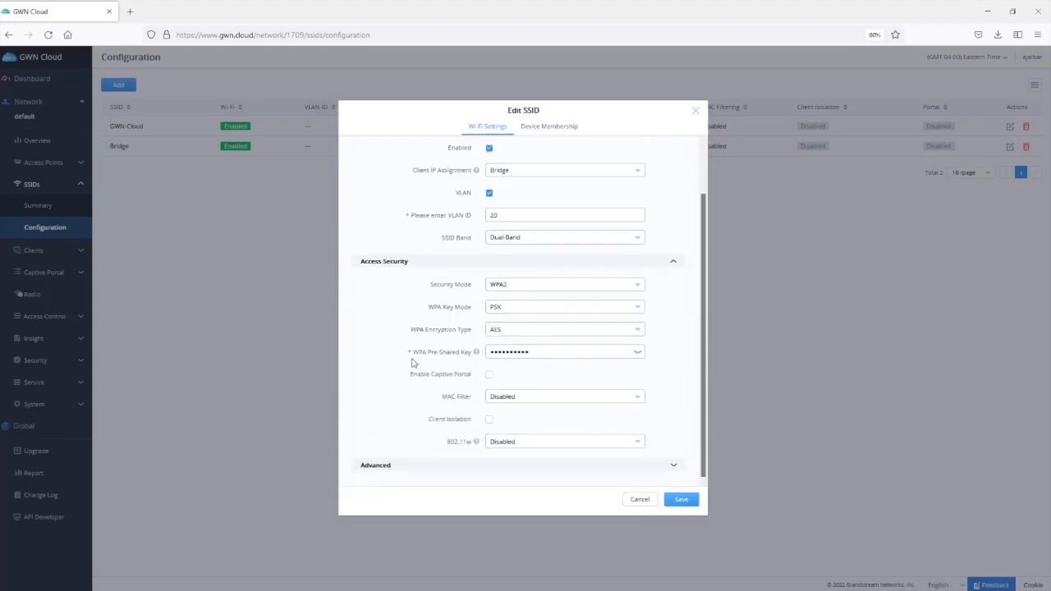
click(674, 466)
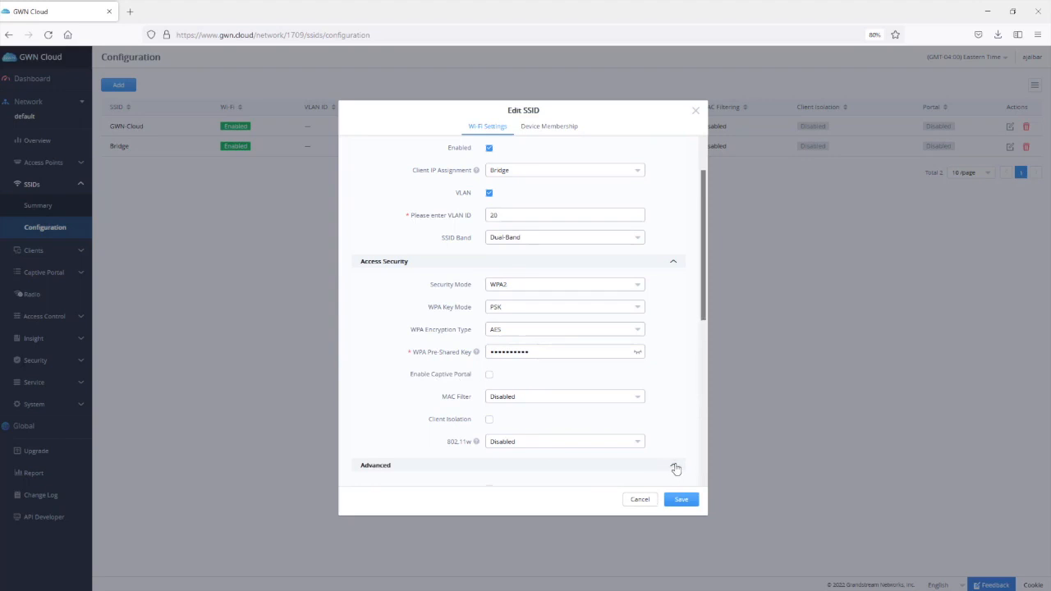
scroll(674, 411, down, 3)
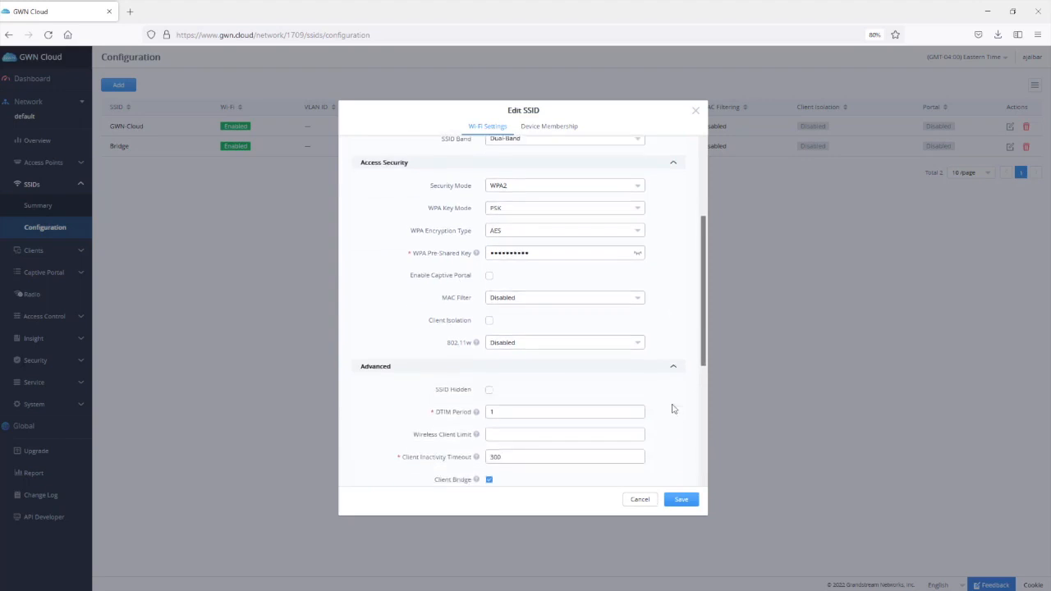
click(673, 335)
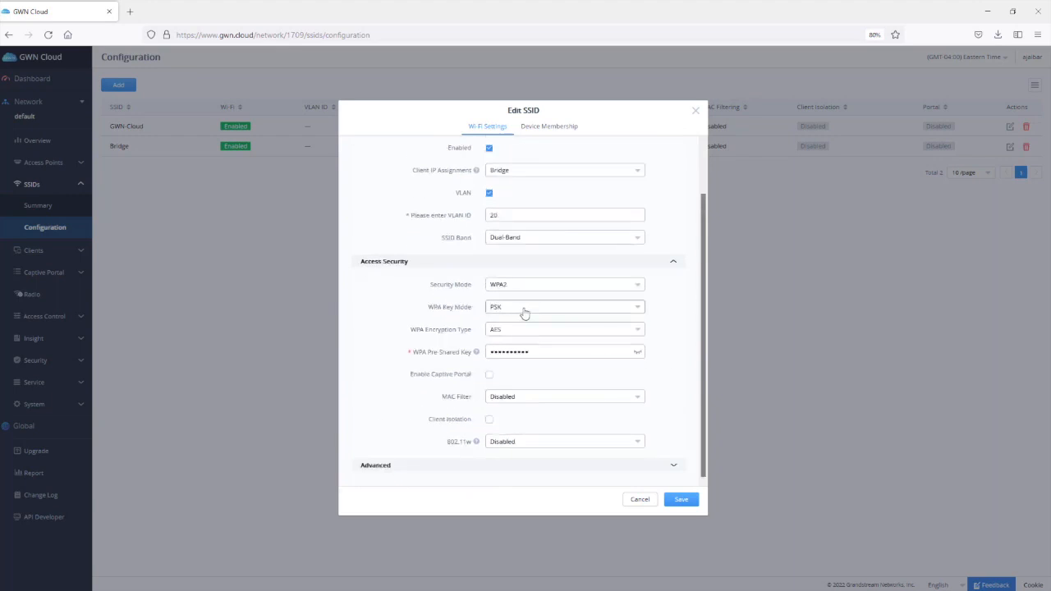
click(520, 312)
click(513, 344)
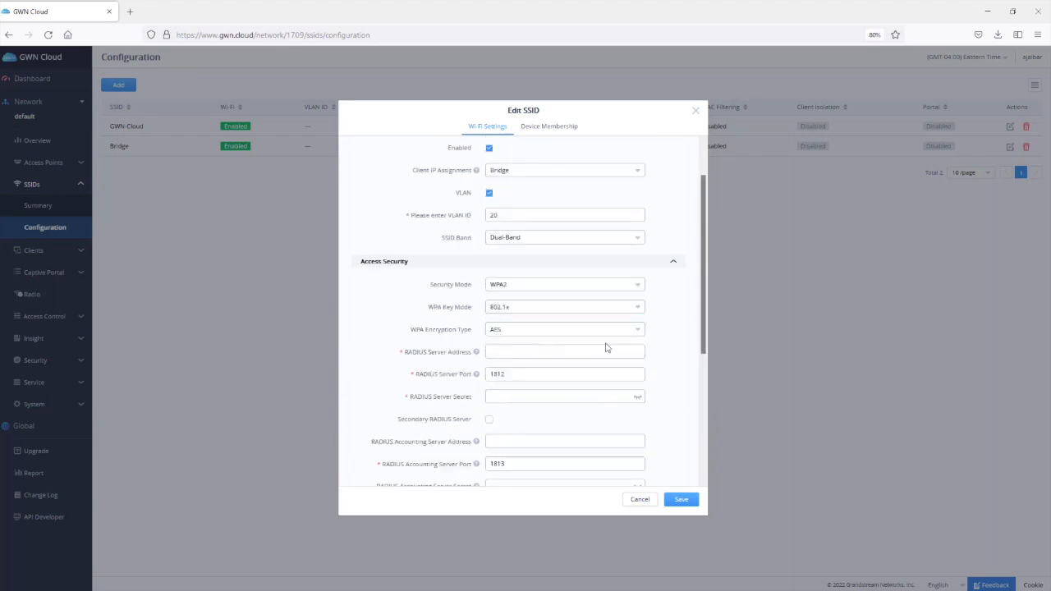